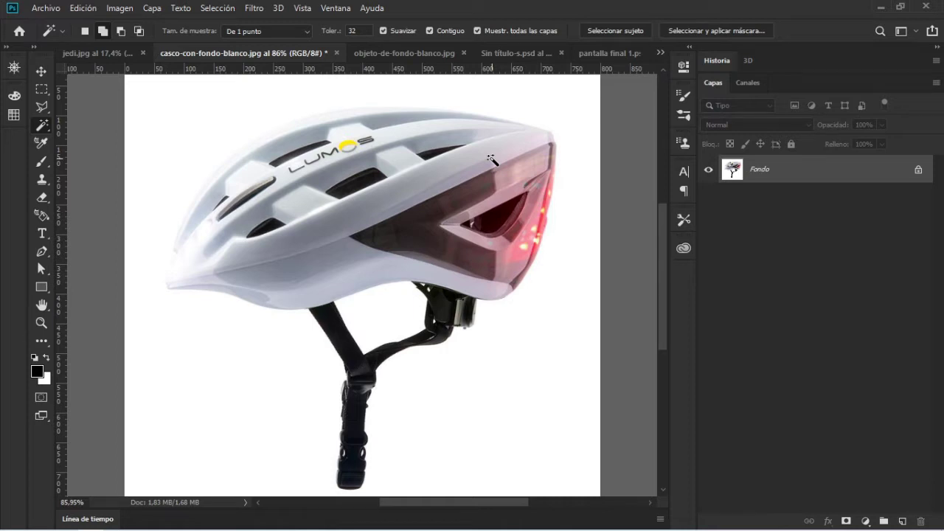
# - Inspect the helmet's taillight, logo and strap up close, then unlock Fondo into Capa 0
pyautogui.click(41, 323)
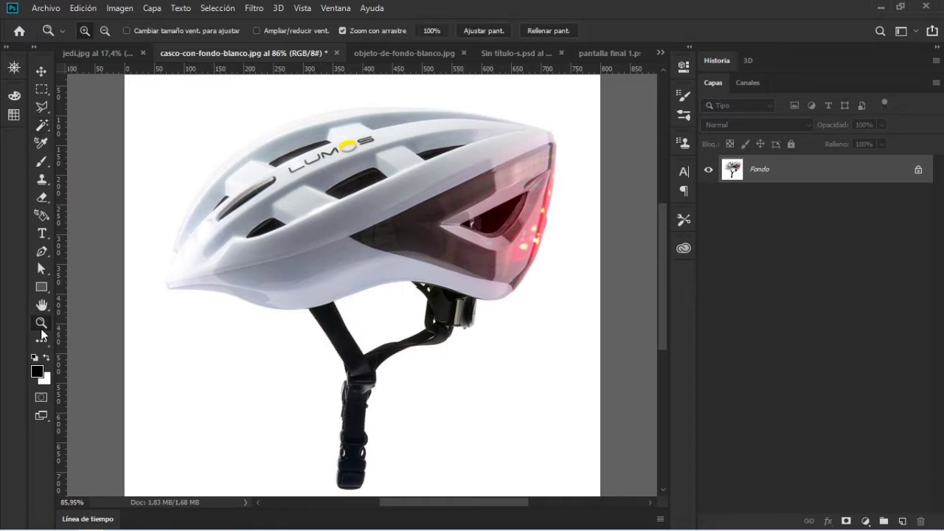
pyautogui.moveTo(539, 222)
pyautogui.mouseDown()
pyautogui.moveTo(609, 217)
pyautogui.moveTo(542, 245)
pyautogui.mouseUp()
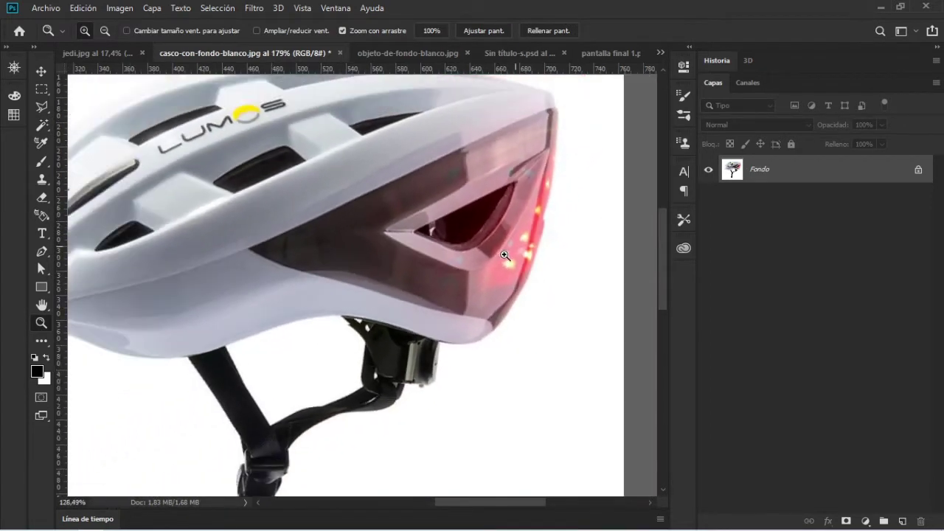
pyautogui.moveTo(542, 245)
pyautogui.mouseDown()
pyautogui.moveTo(284, 359)
pyautogui.moveTo(414, 315)
pyautogui.mouseUp()
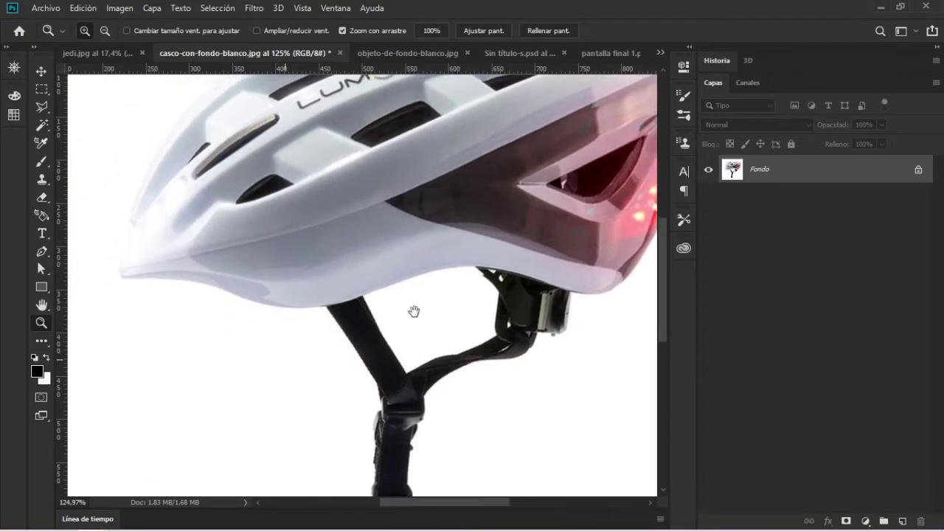
pyautogui.moveTo(355, 322)
pyautogui.mouseDown()
pyautogui.moveTo(368, 360)
pyautogui.moveTo(400, 232)
pyautogui.mouseUp()
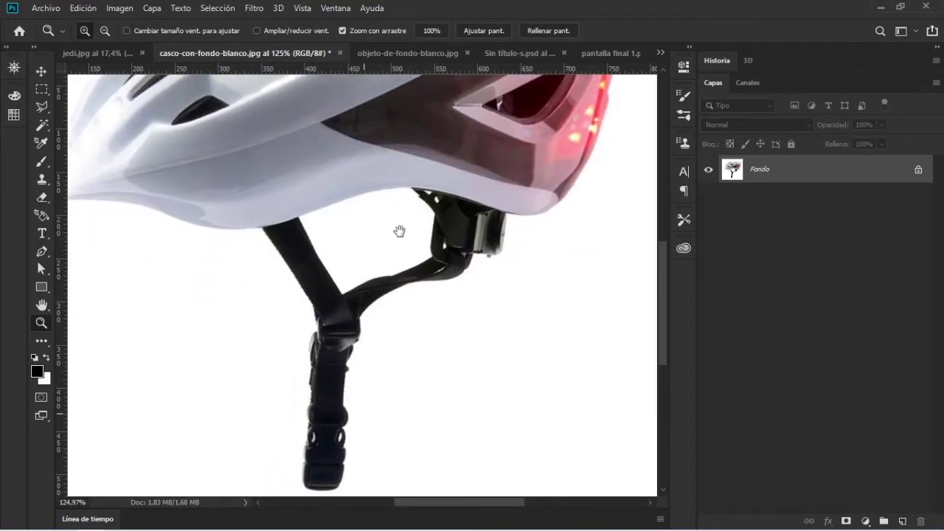
pyautogui.moveTo(289, 364)
pyautogui.mouseDown()
pyautogui.moveTo(392, 405)
pyautogui.moveTo(421, 478)
pyautogui.mouseUp()
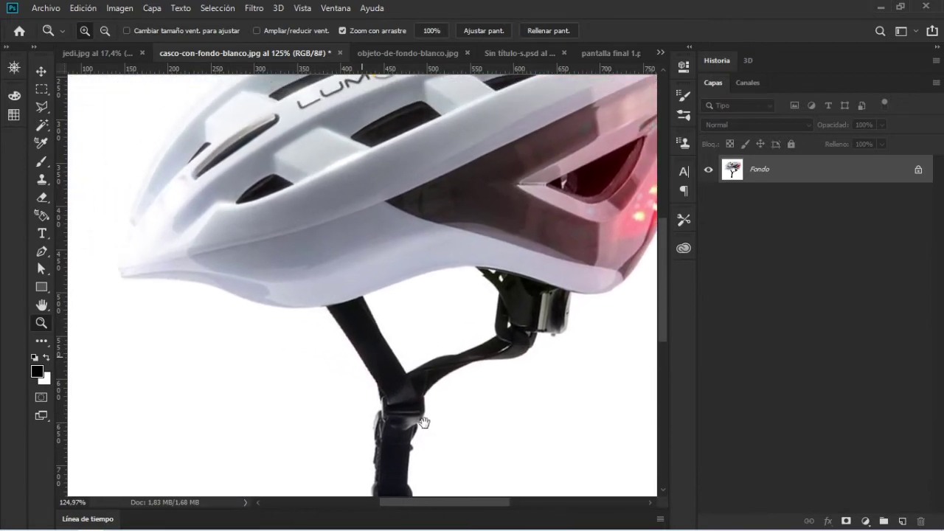
pyautogui.scroll(-3, 660, 202)
pyautogui.scroll(2, 661, 202)
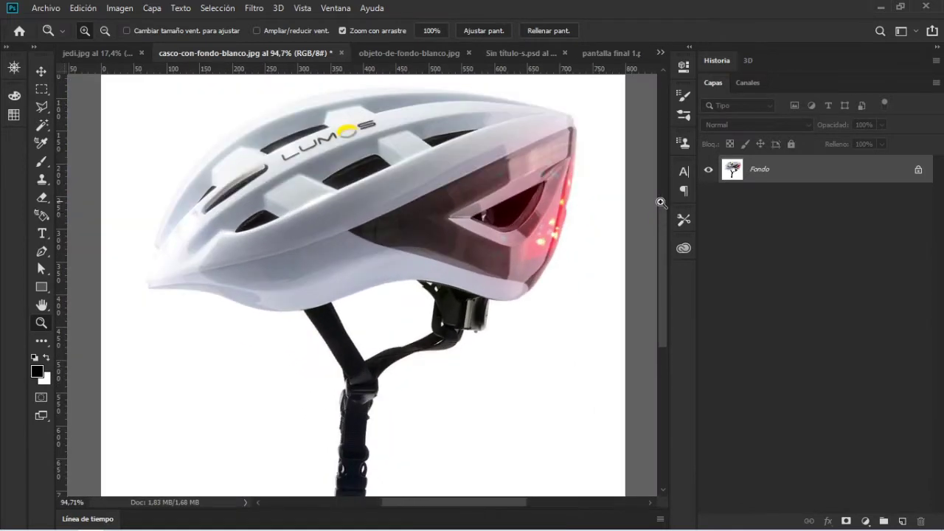
pyautogui.click(917, 171)
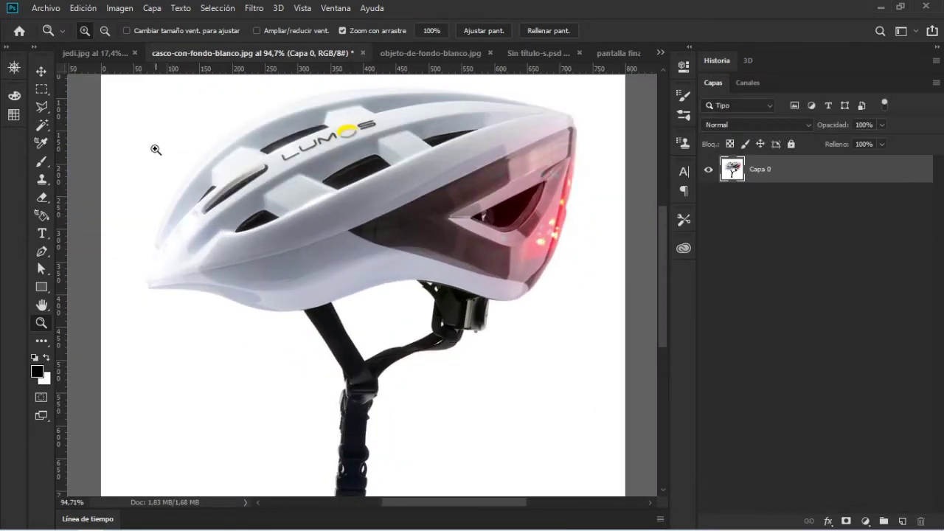
# - Switch to the Magic Wand tool with the whole image in view
pyautogui.click(43, 120)
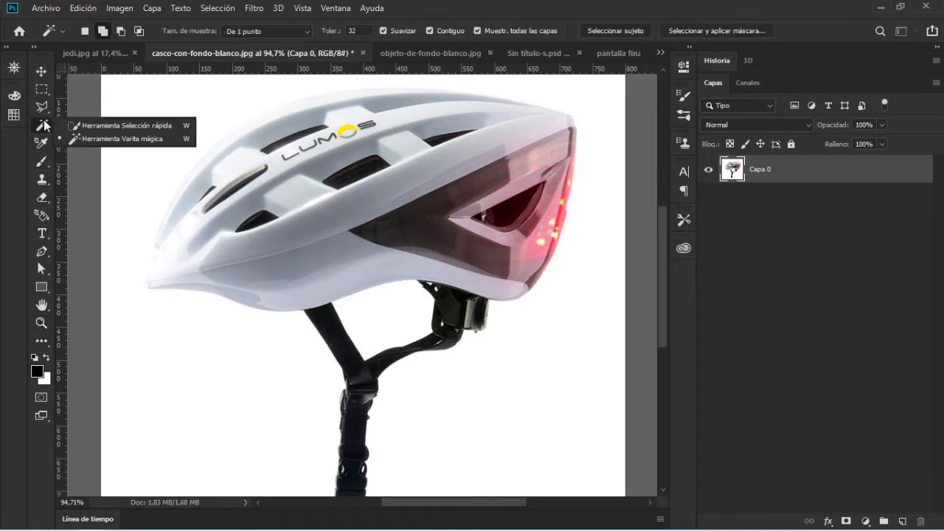
pyautogui.click(104, 138)
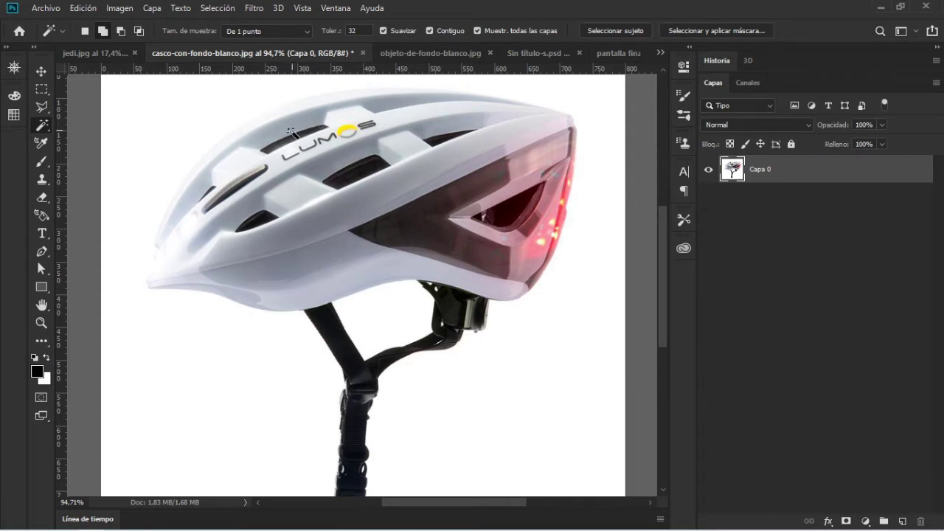
pyautogui.press('z')
pyautogui.scroll(-2, 292, 131)
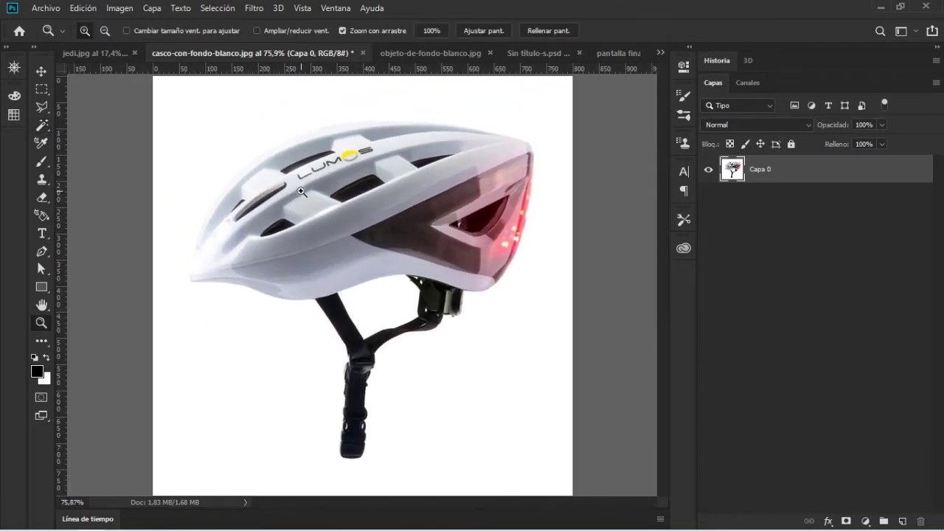
pyautogui.press('w')
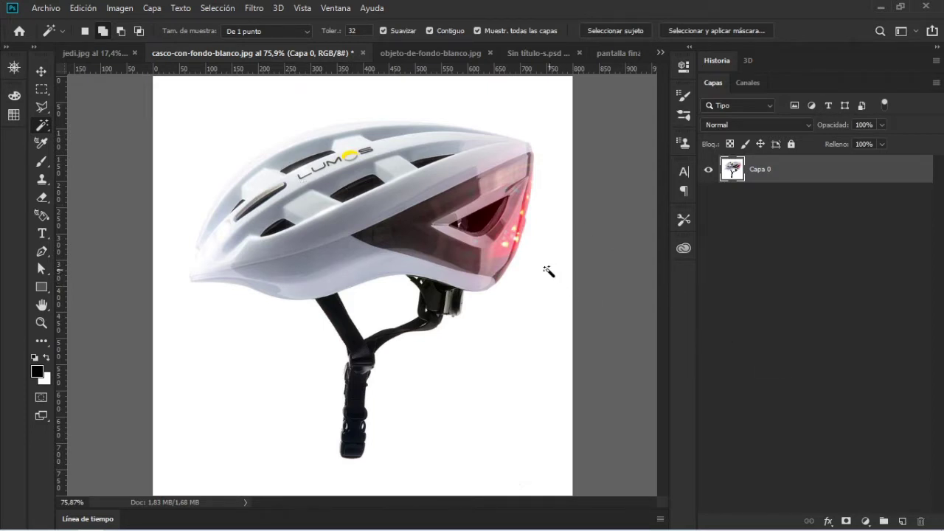
pyautogui.click(228, 130)
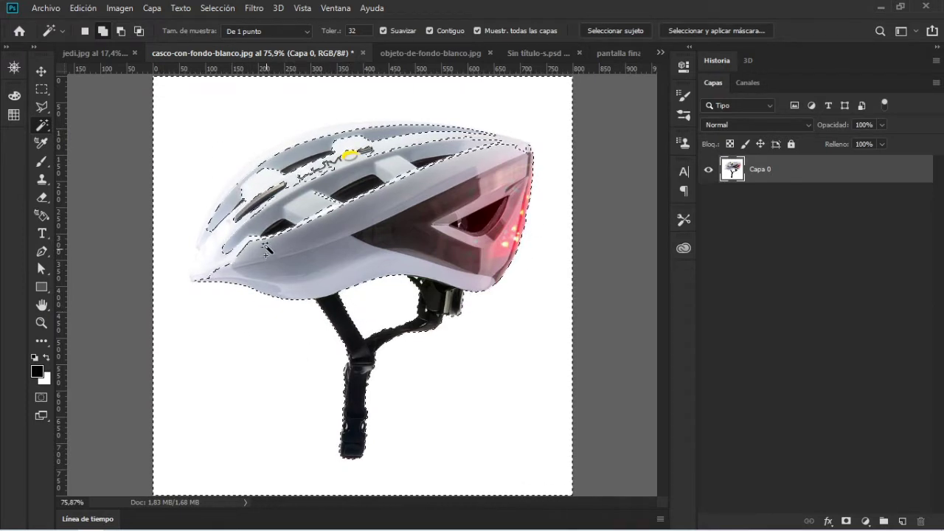
pyautogui.keyDown('alt'); pyautogui.scroll(3, 182, 173); pyautogui.keyUp('alt')
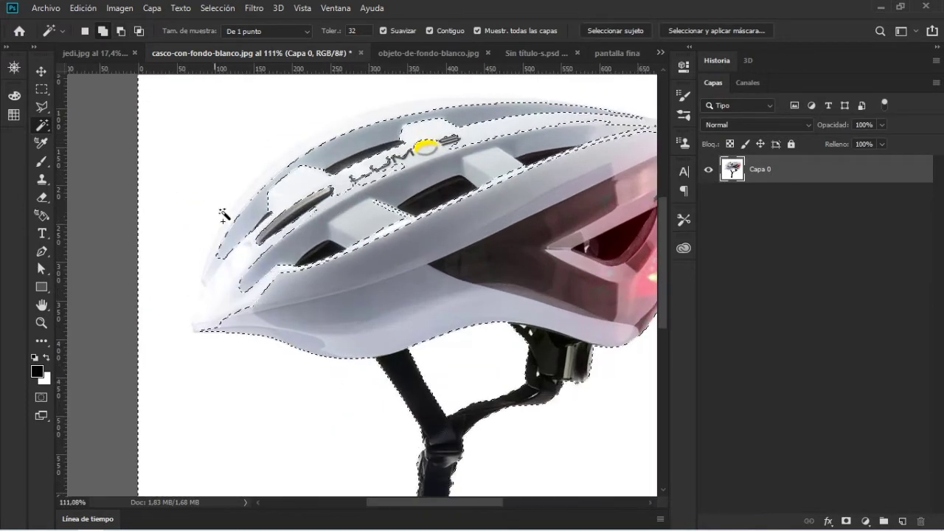
pyautogui.keyDown('alt'); pyautogui.scroll(-3, 463, 273); pyautogui.keyUp('alt')
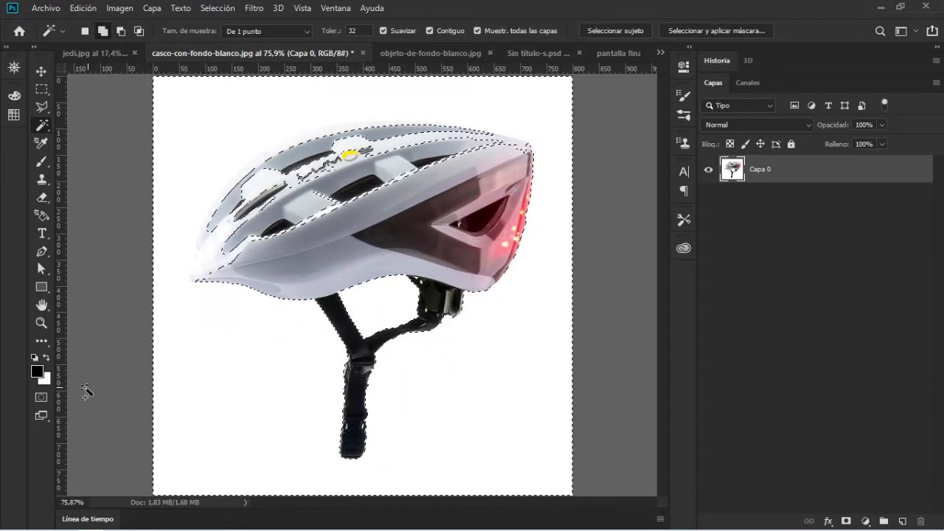
pyautogui.click(45, 397)
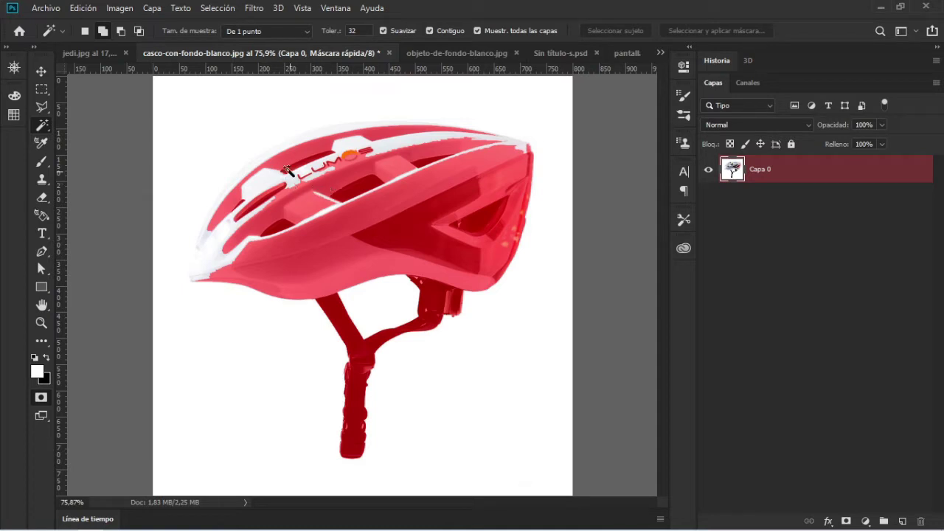
pyautogui.scroll(1, 284, 143)
pyautogui.scroll(1, 339, 181)
pyautogui.scroll(1, 318, 188)
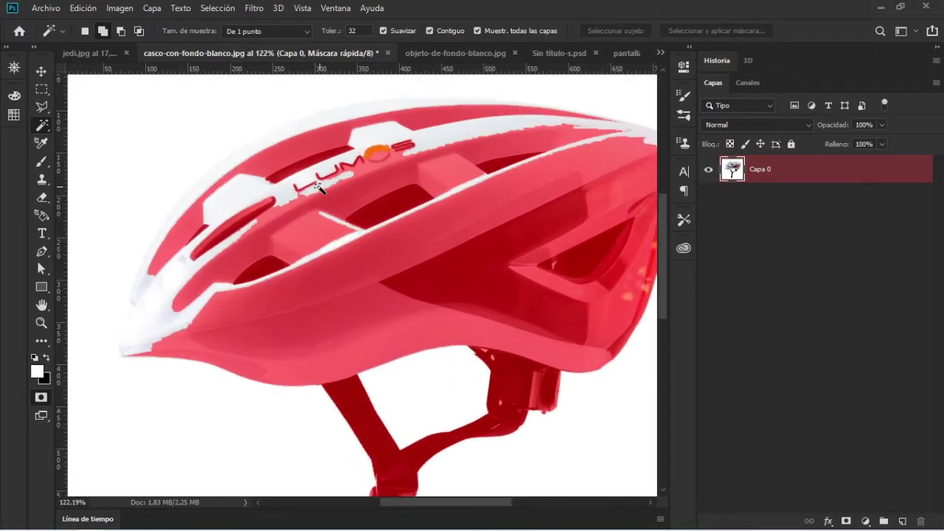
pyautogui.scroll(1, 295, 189)
pyautogui.scroll(-1, 378, 269)
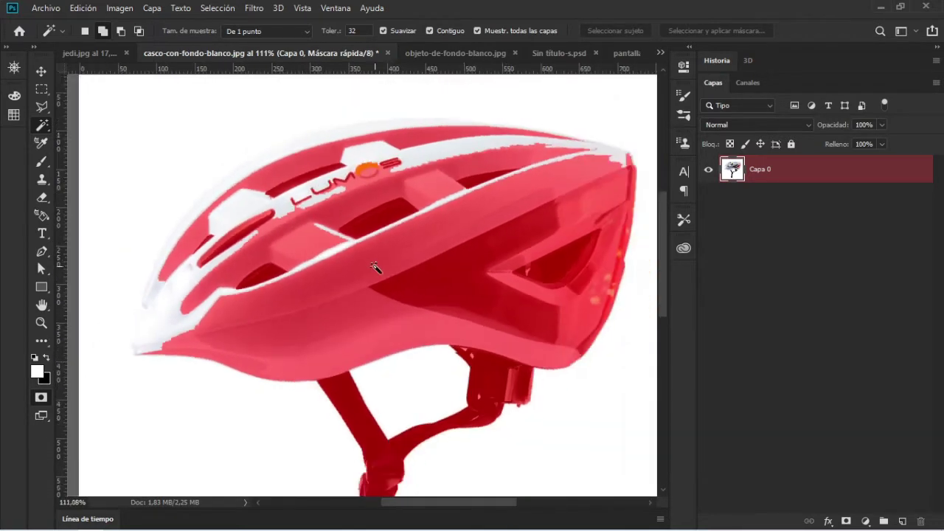
pyautogui.scroll(-1, 385, 273)
pyautogui.scroll(-1, 382, 278)
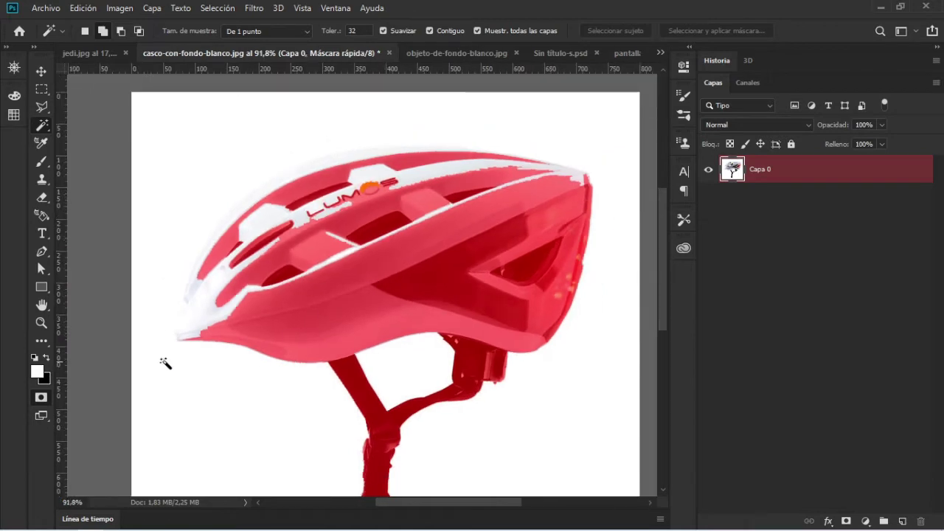
pyautogui.click(40, 397)
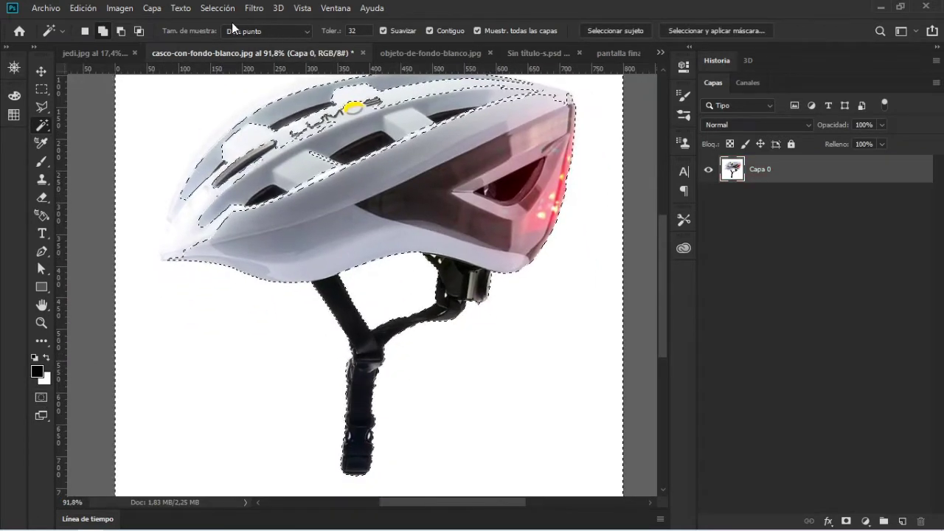
pyautogui.click(218, 8)
pyautogui.click(229, 38)
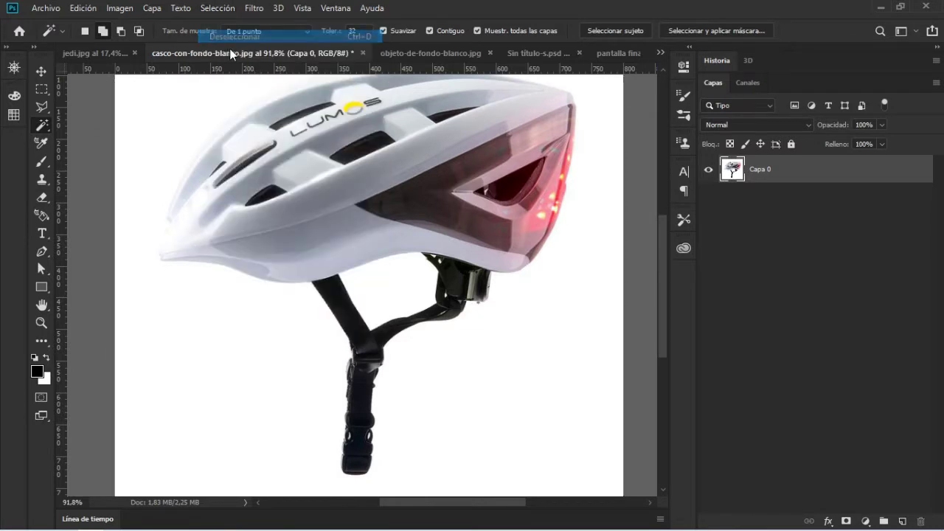
pyautogui.scroll(-1, 370, 274)
pyautogui.scroll(-1, 368, 276)
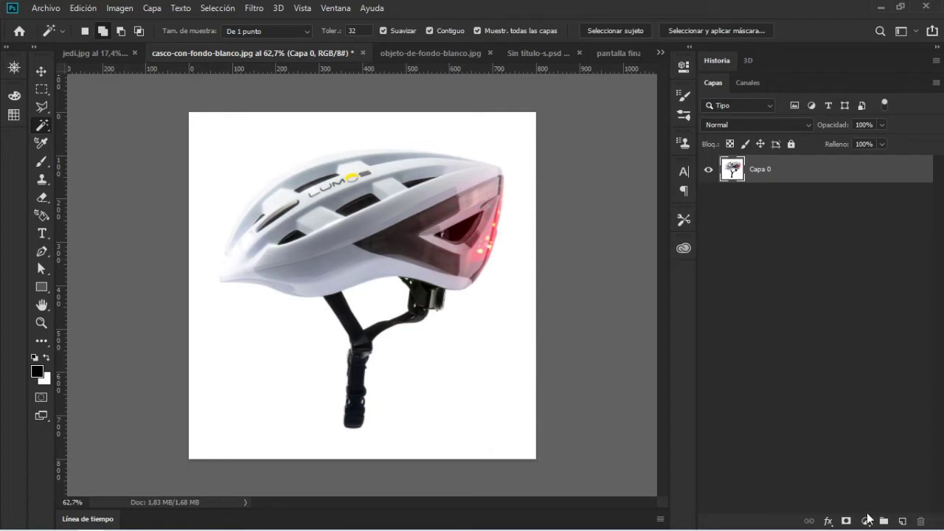
# - Add a Brillo/contraste adjustment layer with lowered brightness and compare it on and off
pyautogui.click(867, 519)
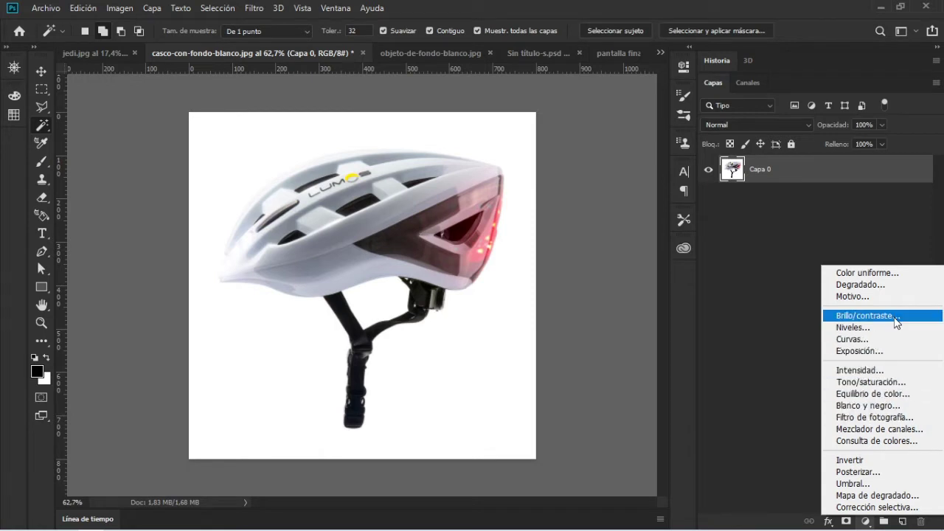
pyautogui.click(864, 316)
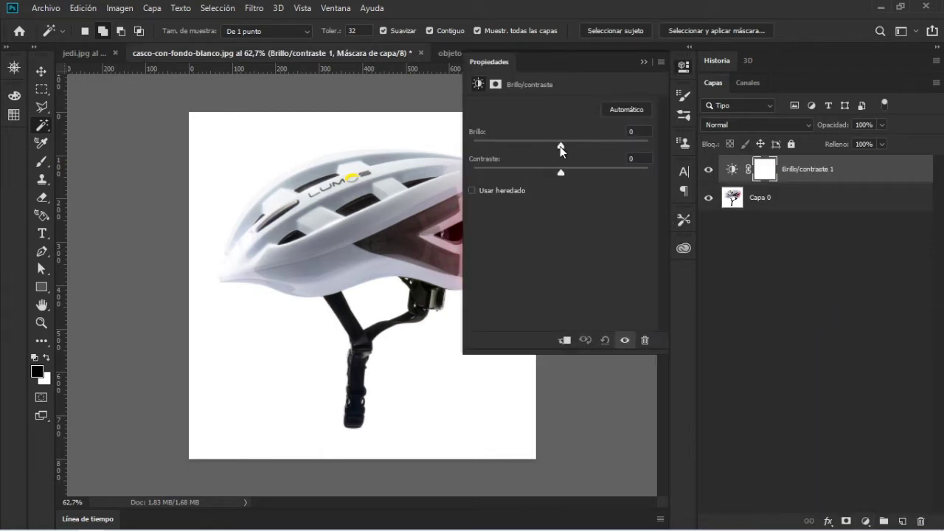
pyautogui.moveTo(559, 146); pyautogui.dragTo(511, 156)
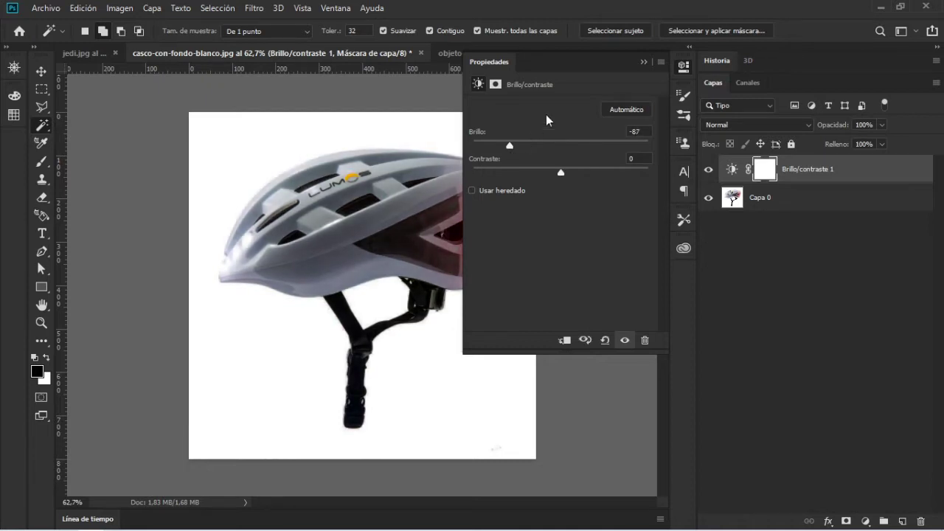
pyautogui.click(643, 63)
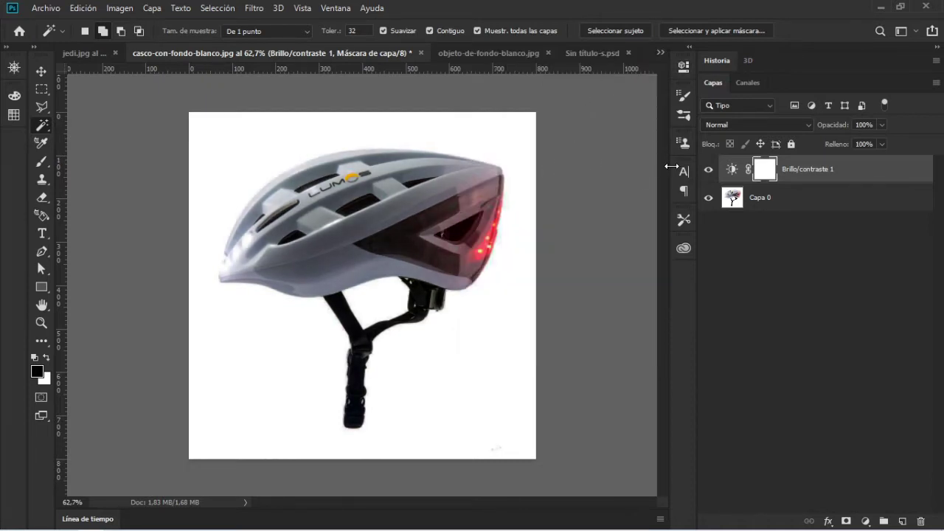
pyautogui.click(707, 169)
pyautogui.click(707, 170)
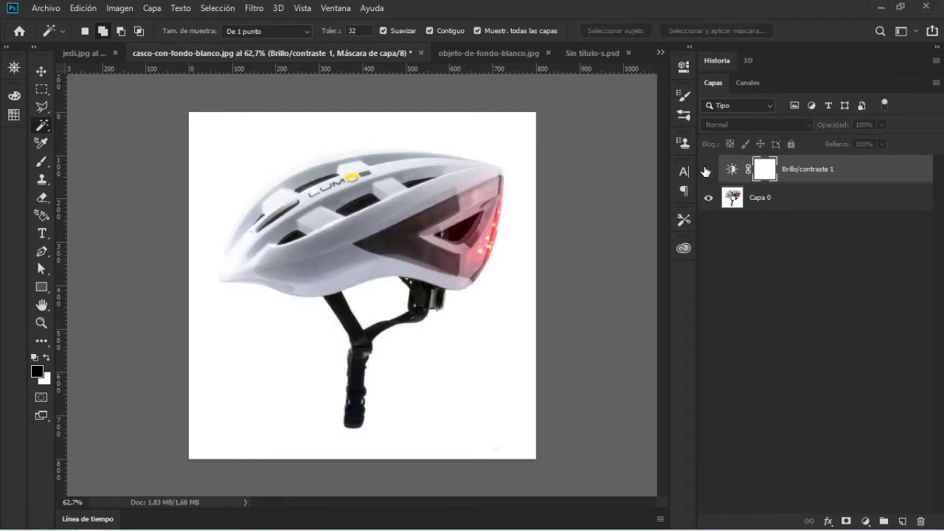
pyautogui.click(707, 170)
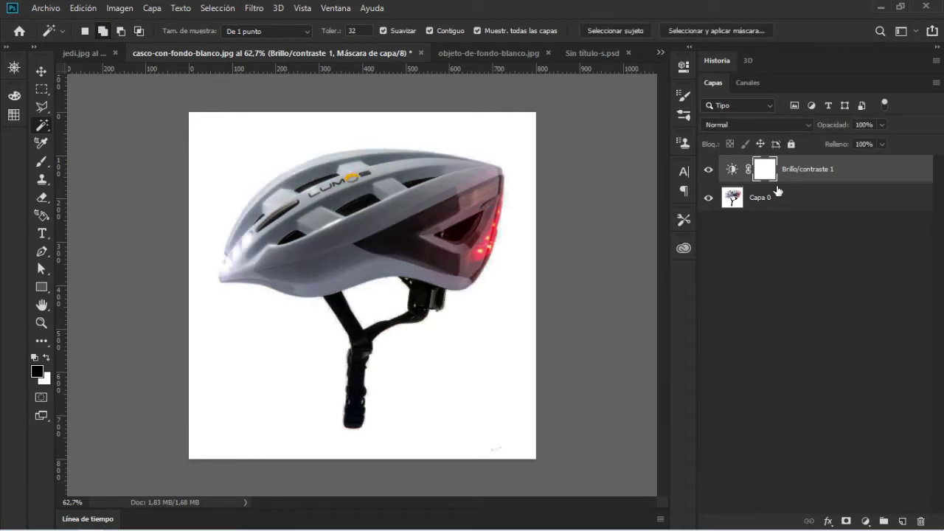
# - Choose the Magic Wand and turn off 'Muestr. todas las capas'
pyautogui.rightClick(42, 126)
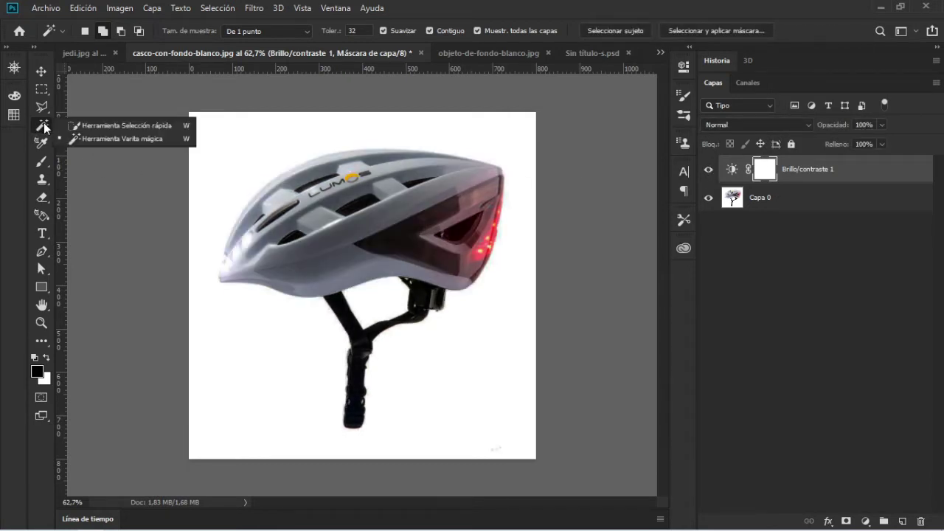
pyautogui.click(98, 139)
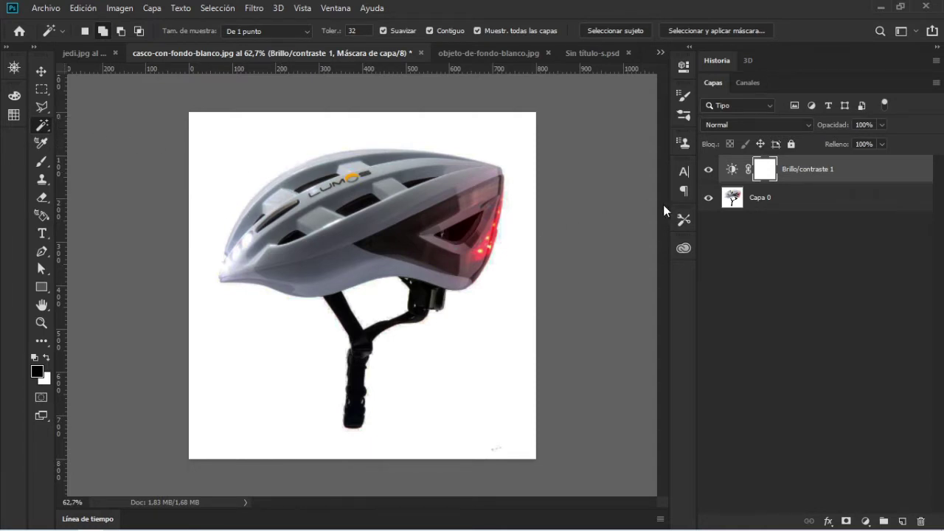
pyautogui.click(477, 31)
# - Wand-select the white background on Capa 0, compare the adjustment, then deselect
pyautogui.click(833, 199)
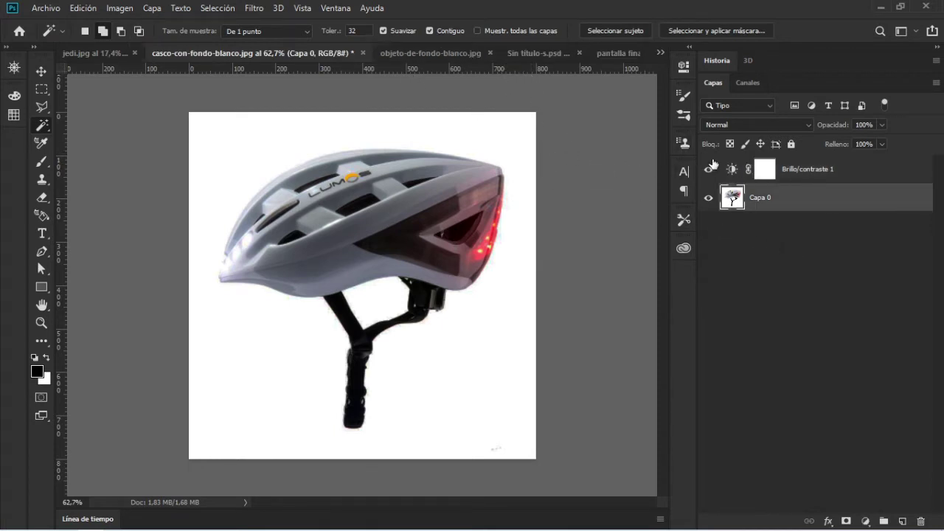
pyautogui.click(262, 139)
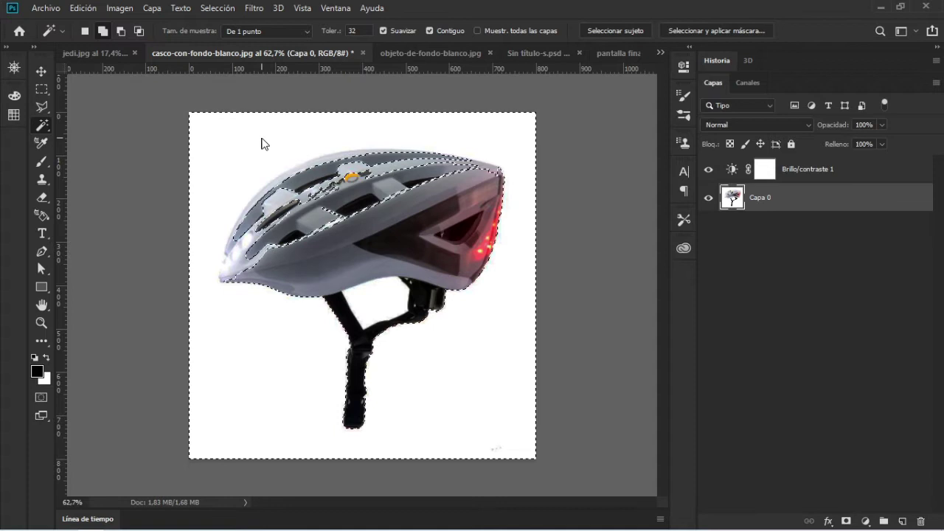
pyautogui.click(708, 169)
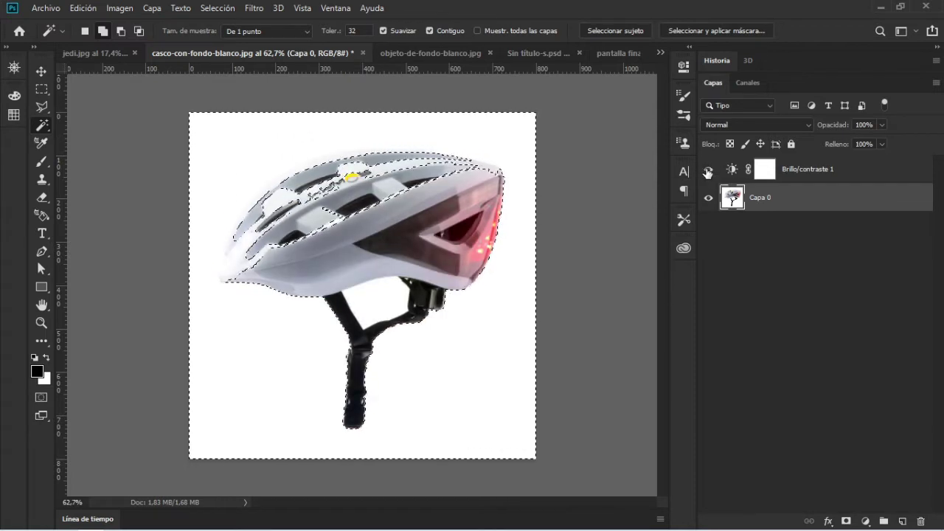
pyautogui.click(708, 168)
pyautogui.click(217, 8)
pyautogui.click(225, 37)
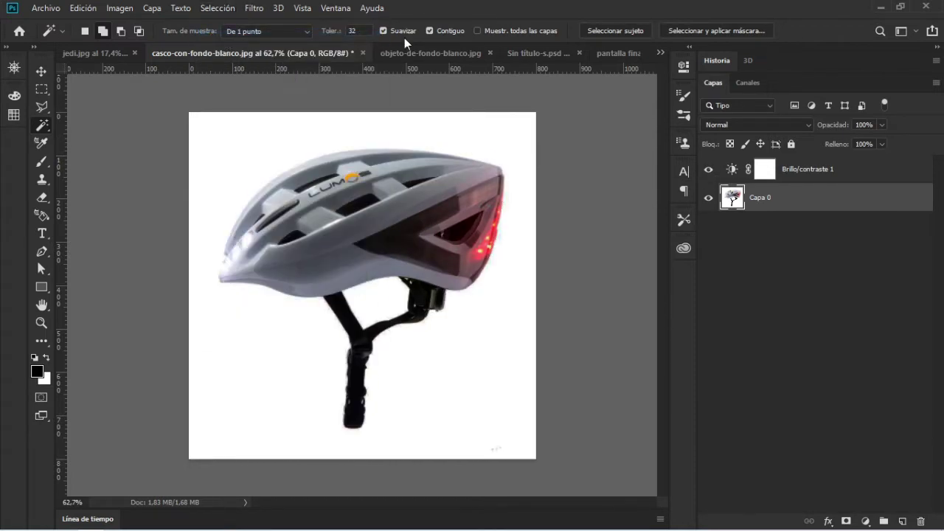
# - Enable 'Muestr. todas las capas', reselect the white background and preview it in Quick Mask
pyautogui.click(477, 31)
pyautogui.click(233, 140)
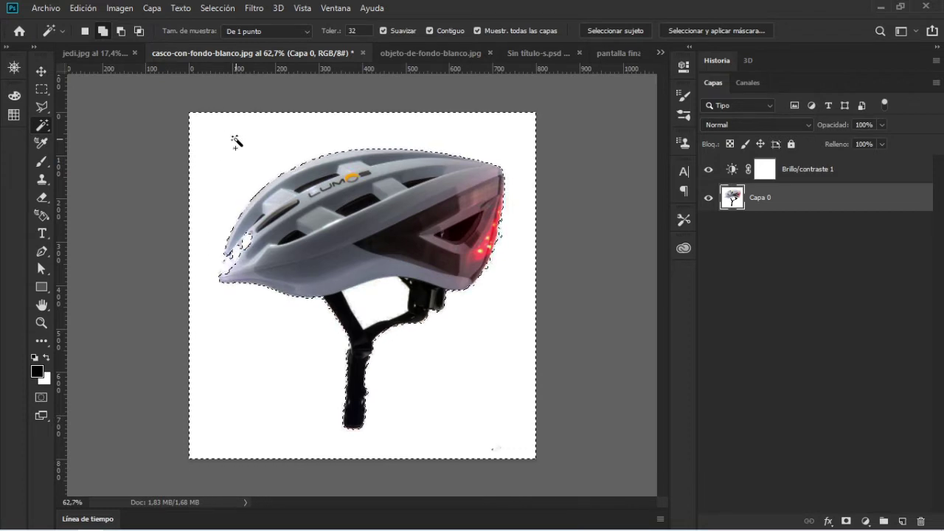
pyautogui.click(41, 397)
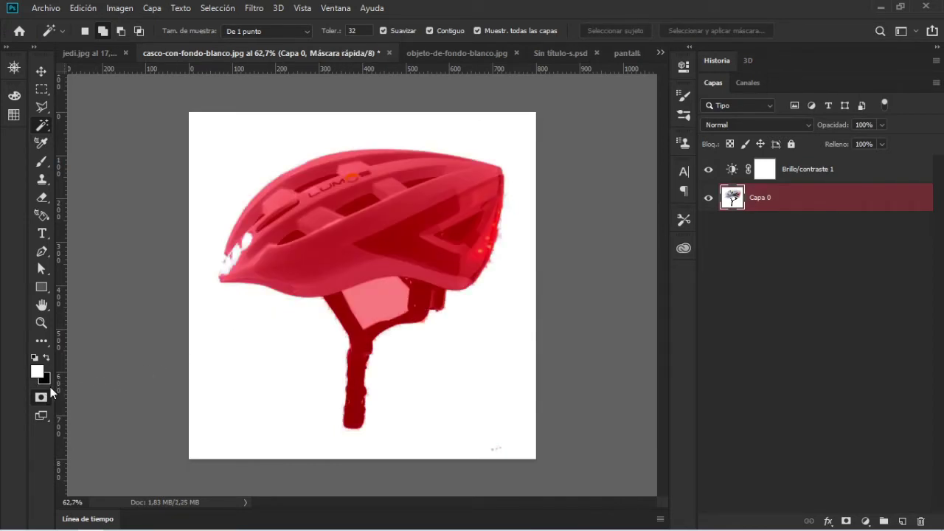
pyautogui.click(41, 397)
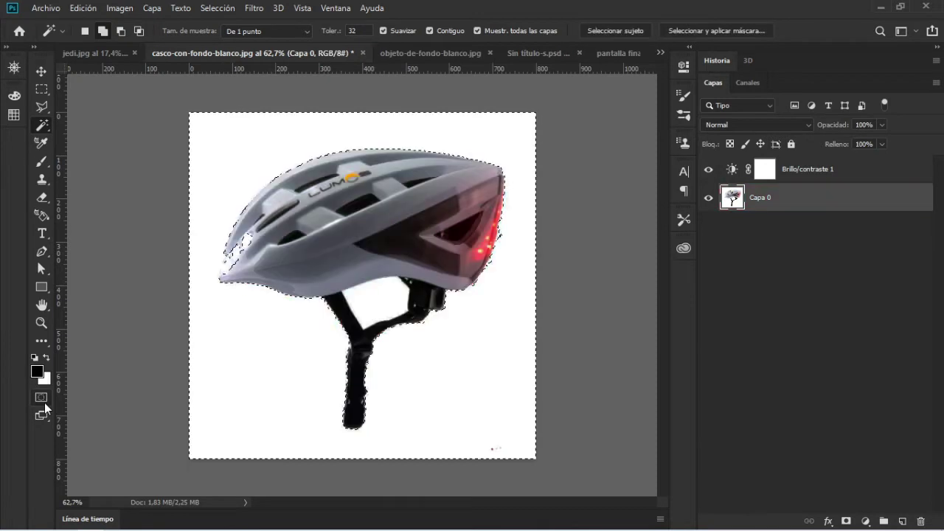
pyautogui.click(39, 326)
pyautogui.moveTo(383, 267); pyautogui.dragTo(457, 260)
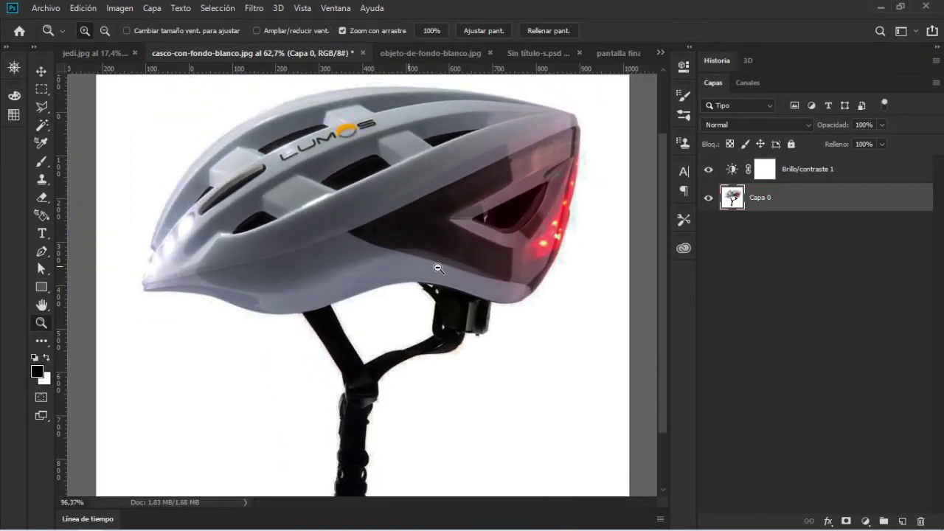
pyautogui.moveTo(457, 260); pyautogui.dragTo(283, 273)
pyautogui.moveTo(580, 206)
pyautogui.mouseDown()
pyautogui.moveTo(642, 202)
pyautogui.moveTo(568, 264)
pyautogui.mouseUp()
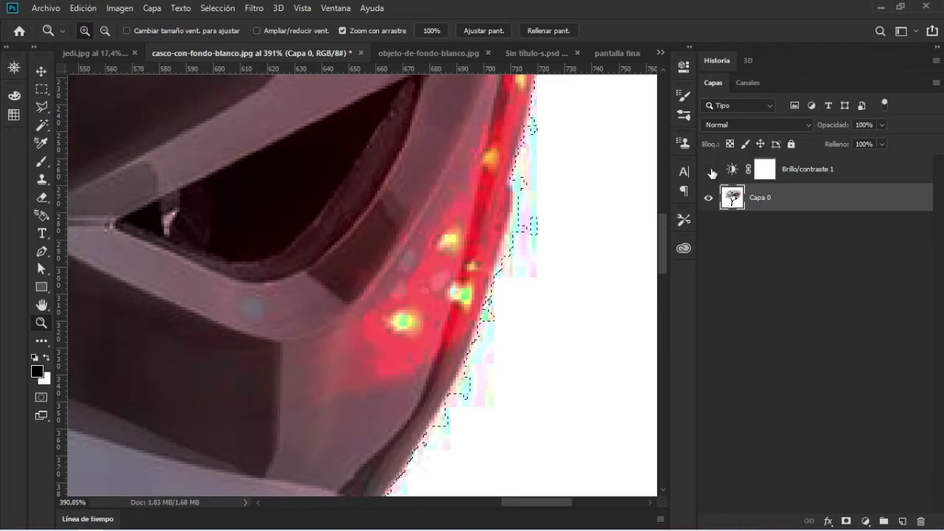
pyautogui.click(710, 169)
pyautogui.click(710, 171)
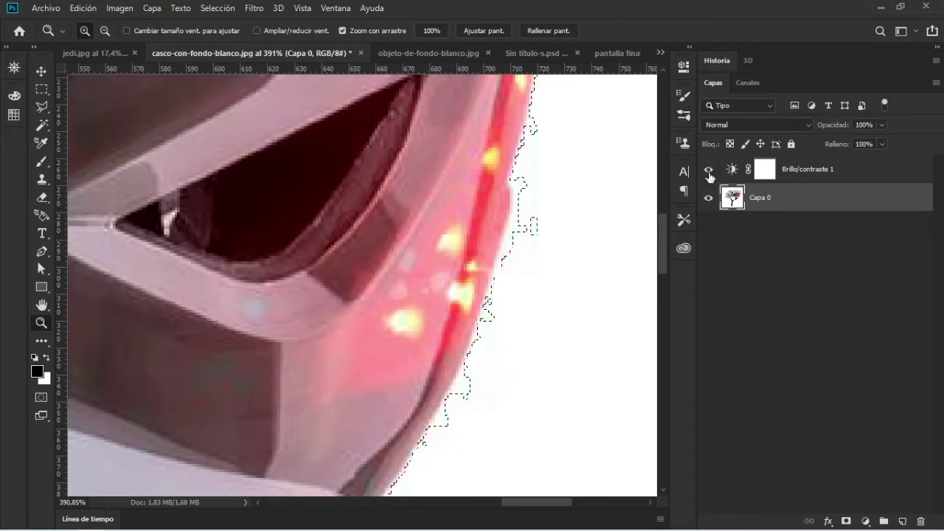
pyautogui.click(709, 170)
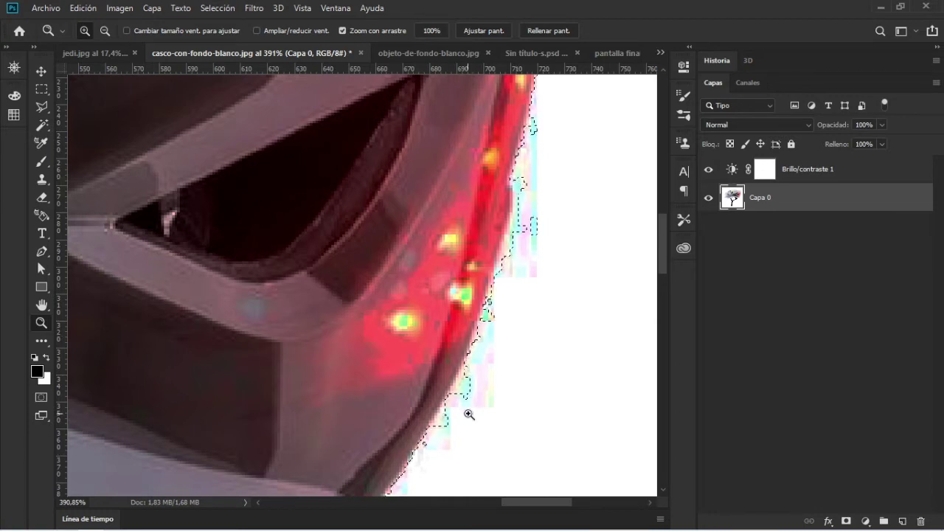
pyautogui.click(709, 172)
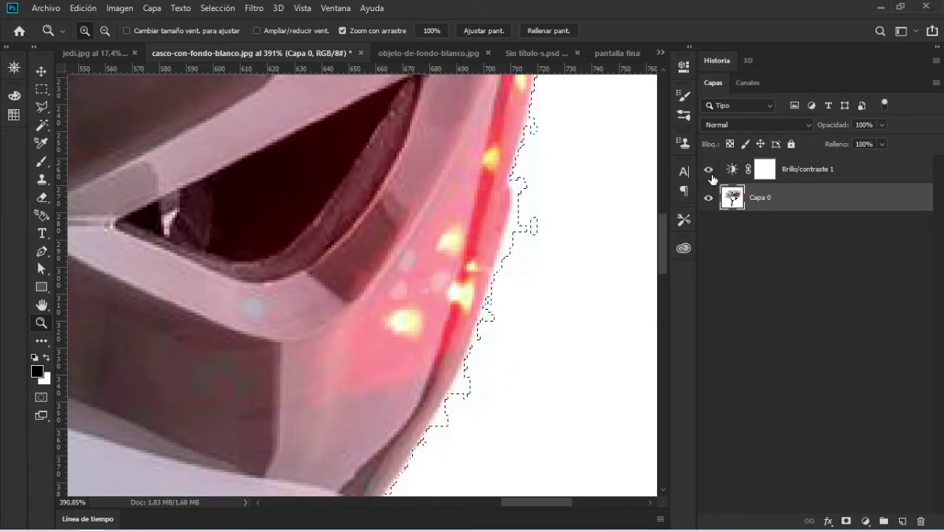
pyautogui.click(709, 170)
pyautogui.moveTo(565, 202); pyautogui.dragTo(442, 215)
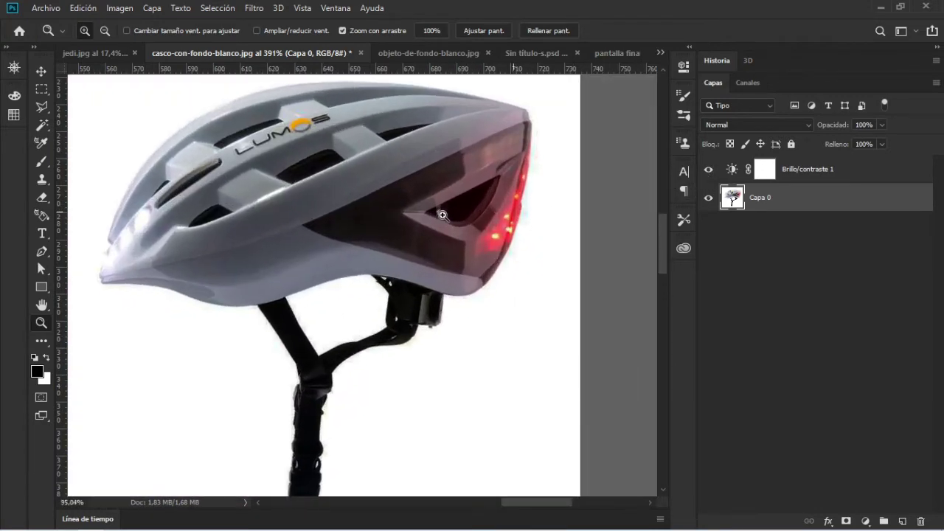
pyautogui.moveTo(232, 337)
pyautogui.mouseDown()
pyautogui.moveTo(199, 385)
pyautogui.moveTo(257, 374)
pyautogui.mouseUp()
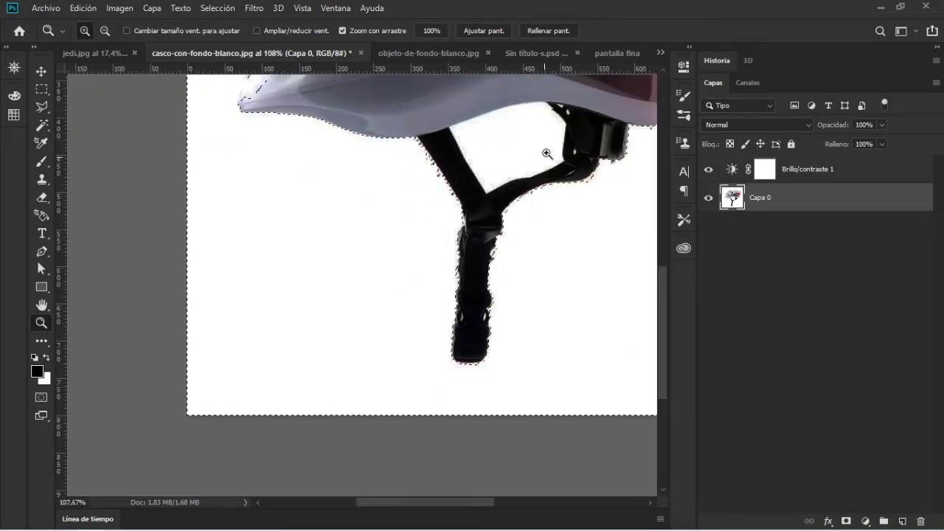
pyautogui.scroll(2, 549, 177)
pyautogui.scroll(2, 554, 207)
pyautogui.scroll(2, 564, 222)
pyautogui.scroll(2, 567, 236)
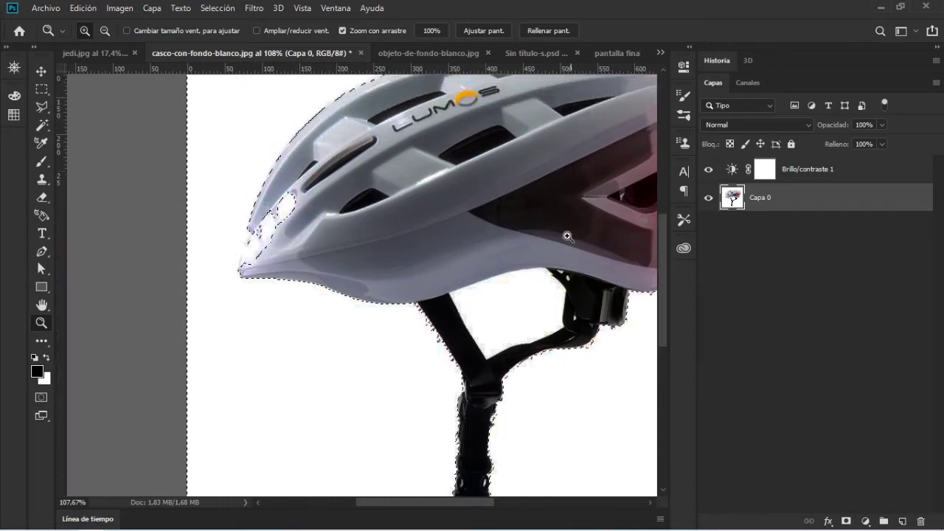
pyautogui.scroll(2, 553, 221)
pyautogui.scroll(2, 516, 207)
pyautogui.scroll(2, 448, 174)
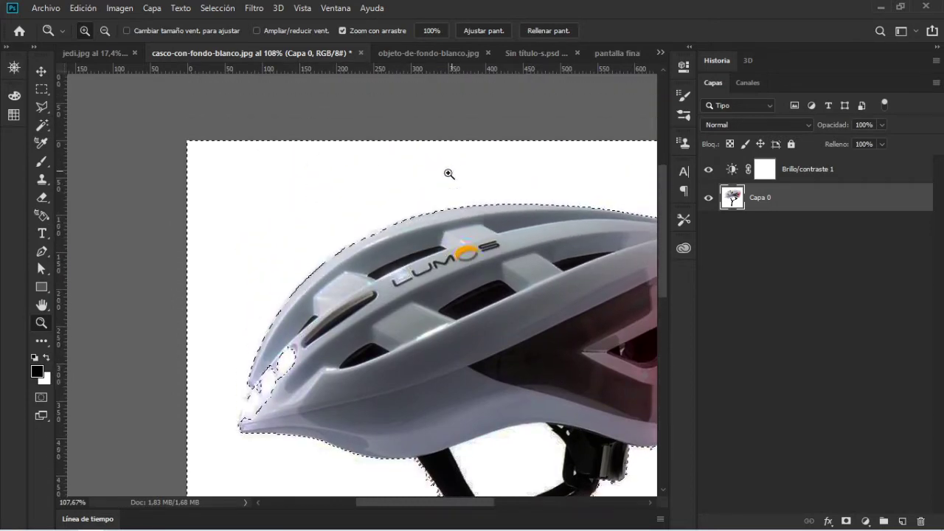
pyautogui.moveTo(448, 174); pyautogui.dragTo(460, 228)
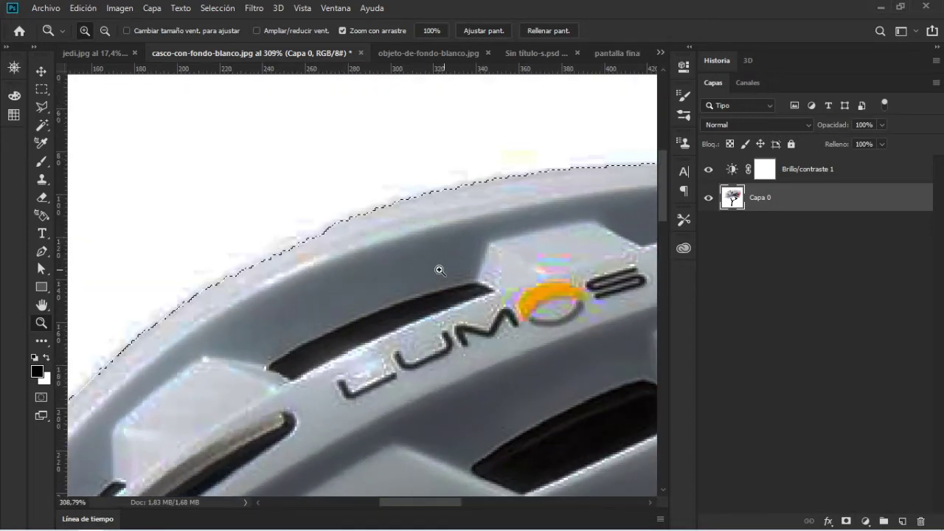
pyautogui.moveTo(439, 271); pyautogui.dragTo(391, 270)
pyautogui.moveTo(482, 362); pyautogui.dragTo(366, 222)
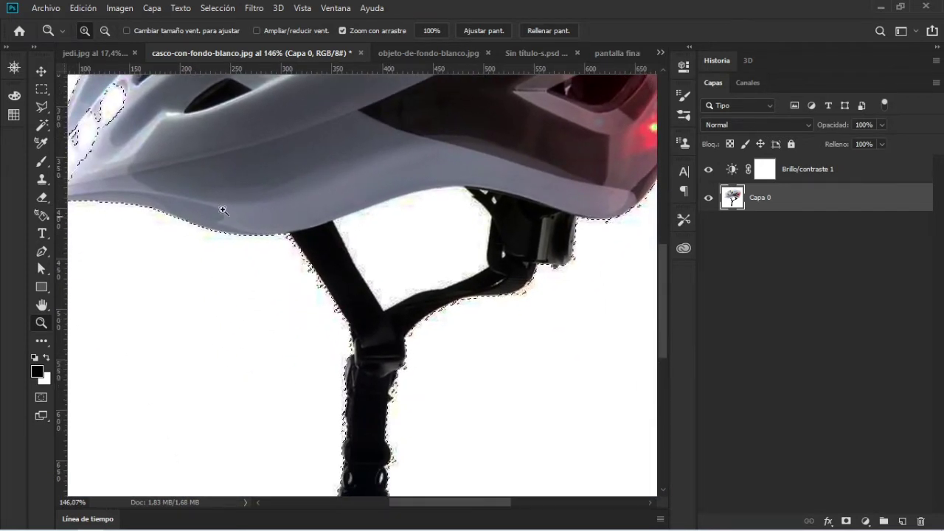
pyautogui.moveTo(46, 127); pyautogui.dragTo(104, 140)
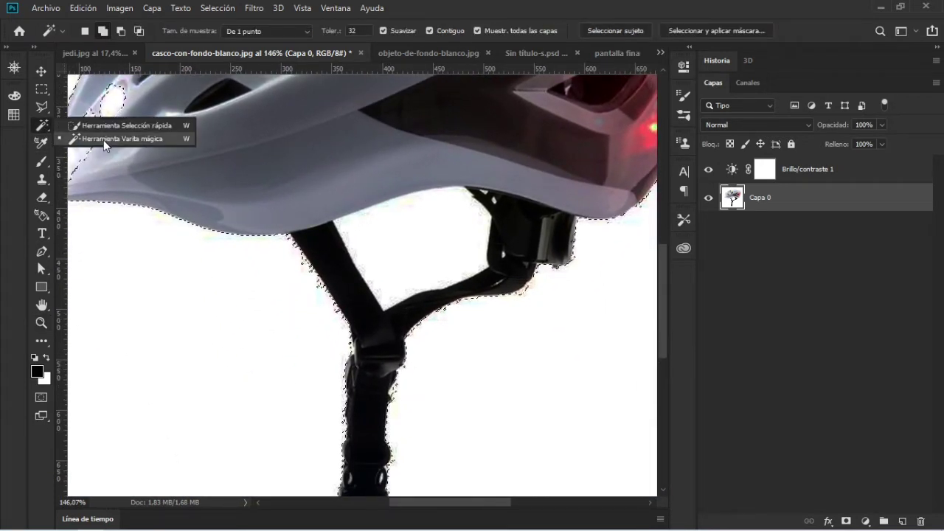
# - Undo the last Magic Wand selection and hide the Brillo/contraste 1 adjustment
pyautogui.click(103, 140)
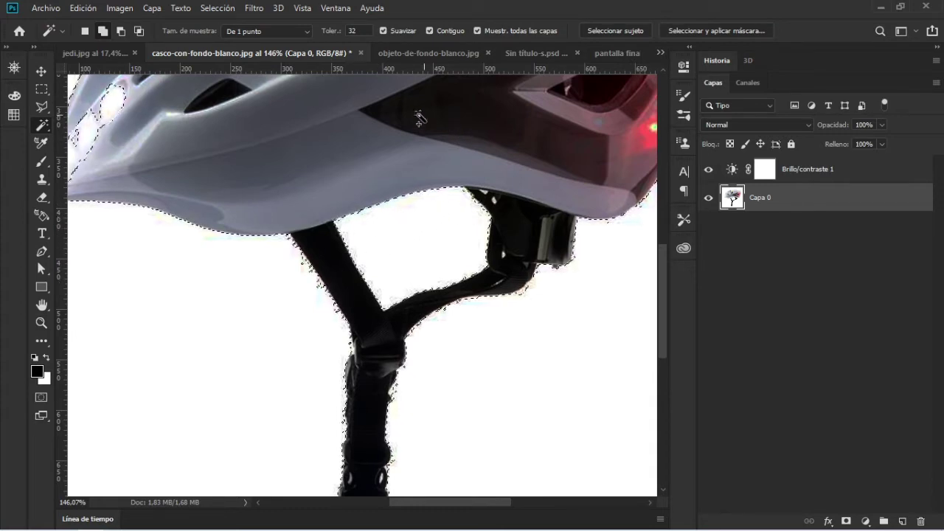
pyautogui.click(82, 8)
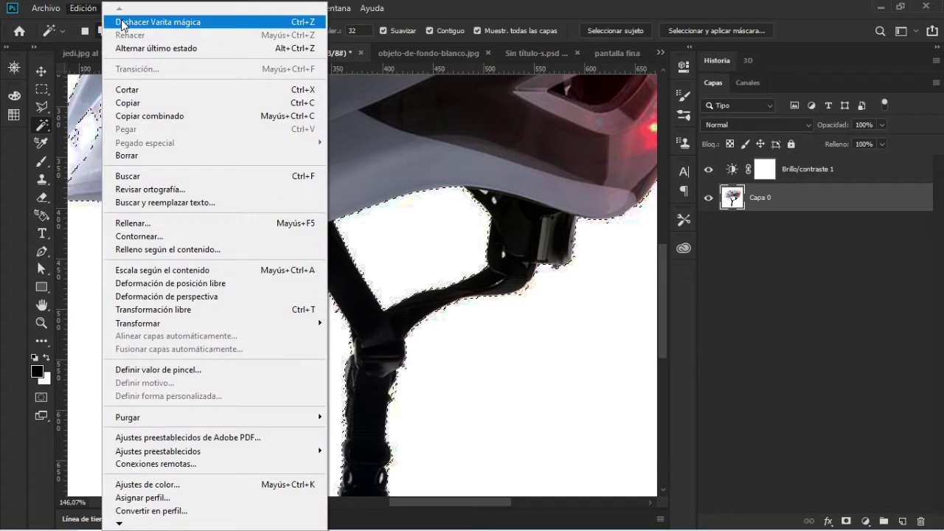
pyautogui.click(122, 22)
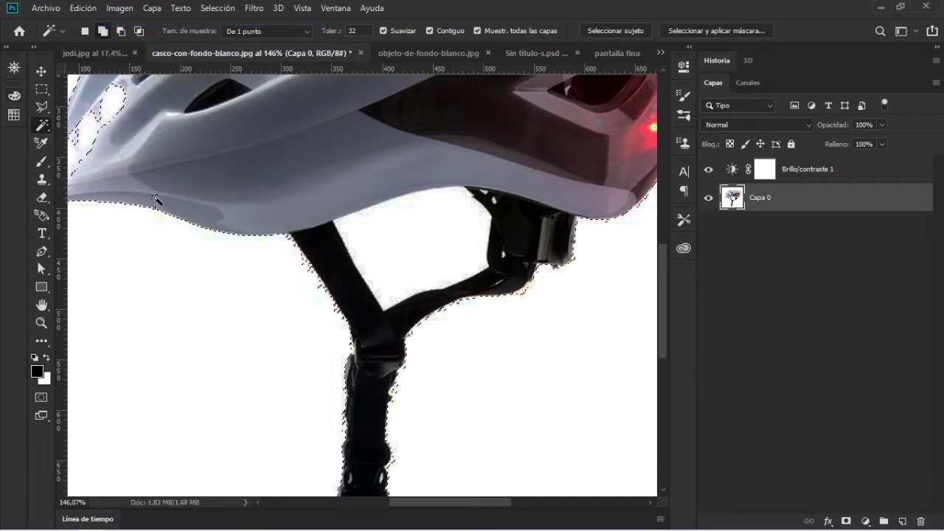
pyautogui.click(709, 171)
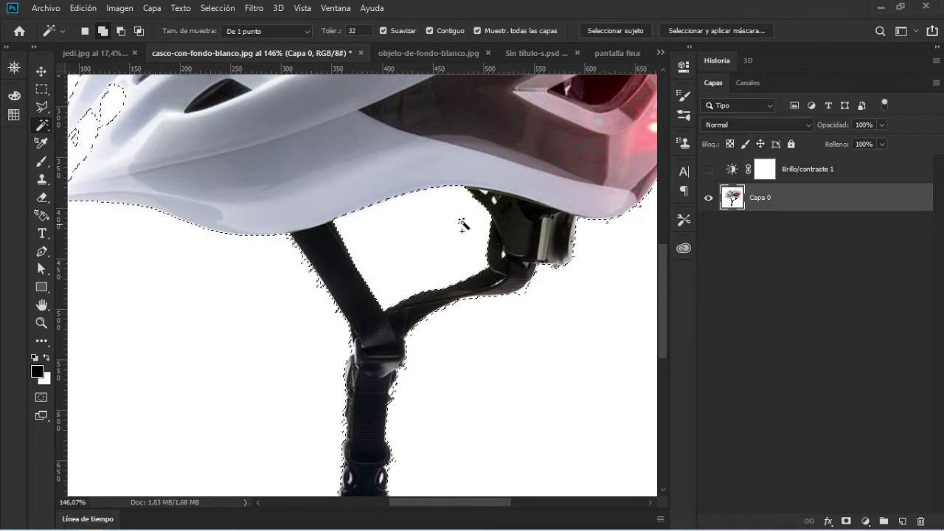
# - Reselect the background, zoom into the strap junction, and add the strap fringe to the selection
pyautogui.click(475, 260)
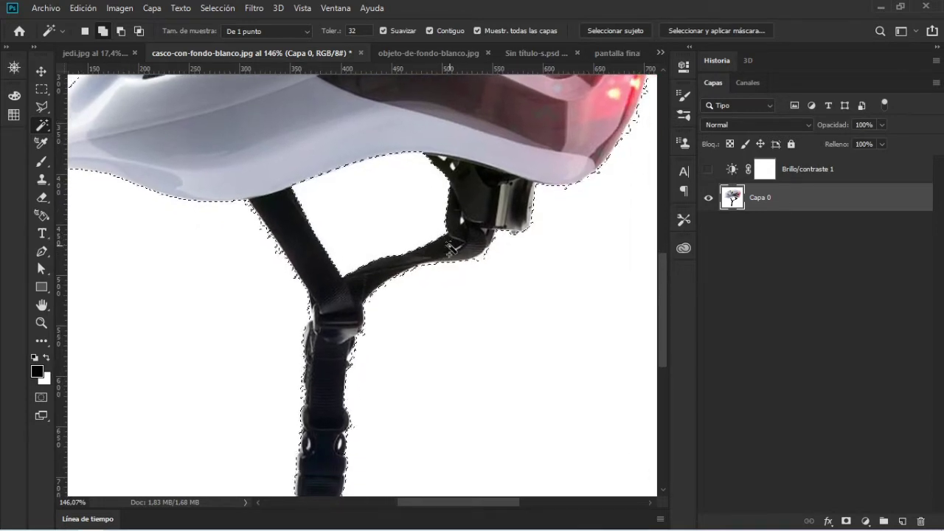
pyautogui.moveTo(488, 263); pyautogui.dragTo(440, 288)
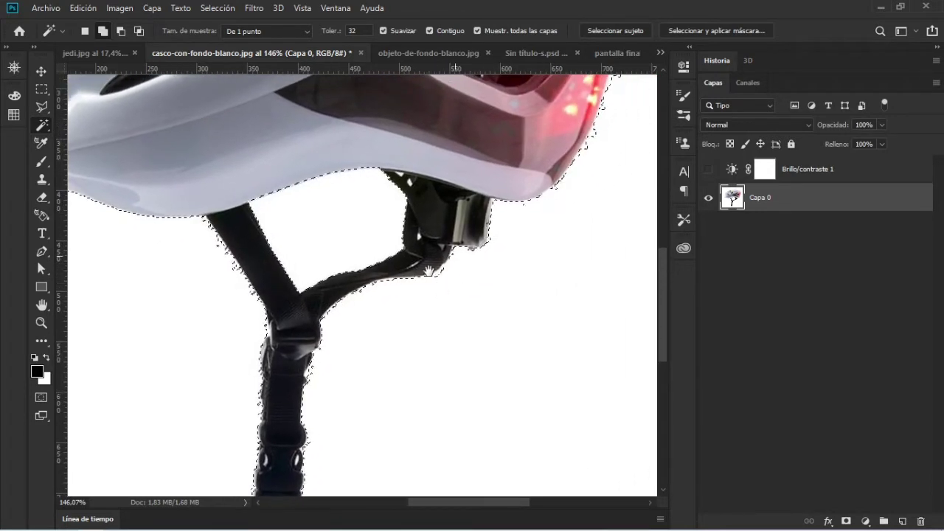
pyautogui.scroll(2, 428, 271)
pyautogui.scroll(2, 417, 291)
pyautogui.scroll(1, 415, 307)
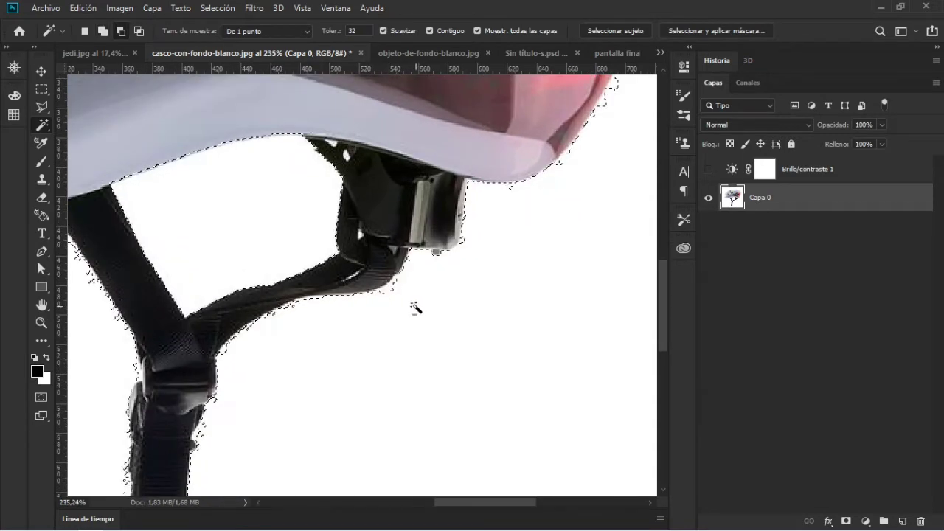
pyautogui.scroll(2, 415, 307)
pyautogui.moveTo(246, 337); pyautogui.dragTo(398, 214)
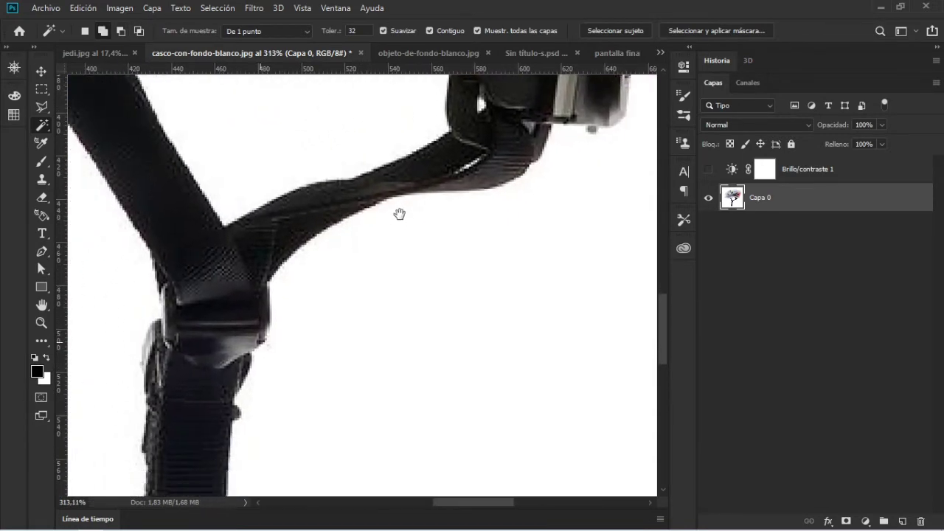
pyautogui.moveTo(436, 185); pyautogui.dragTo(379, 236)
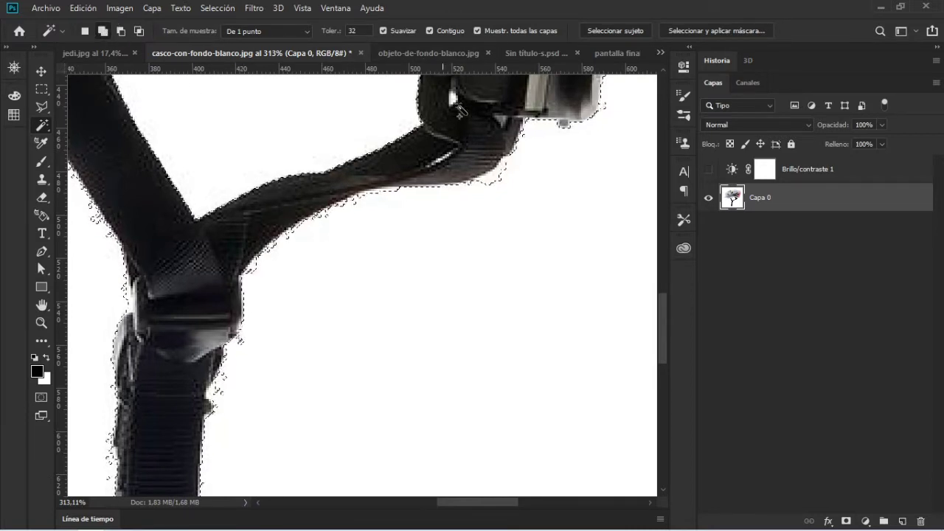
pyautogui.click(467, 193)
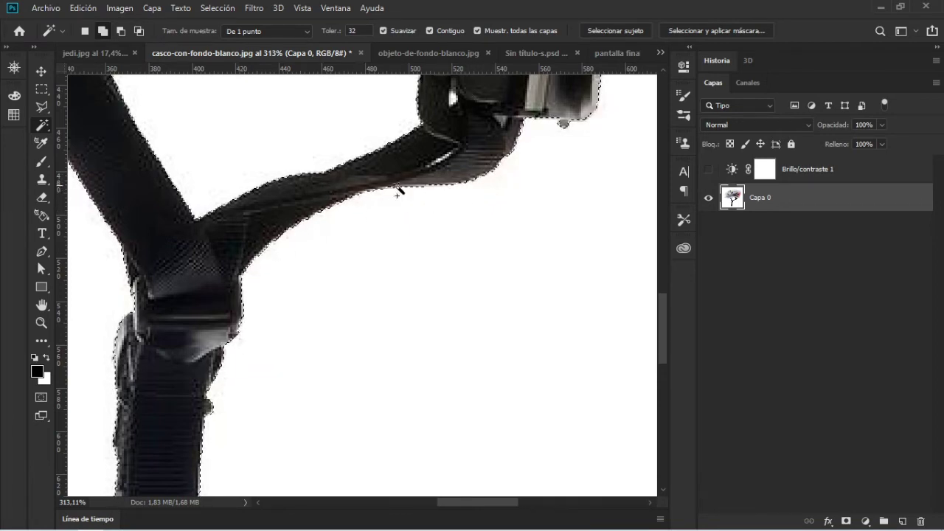
pyautogui.scroll(-3, 462, 225)
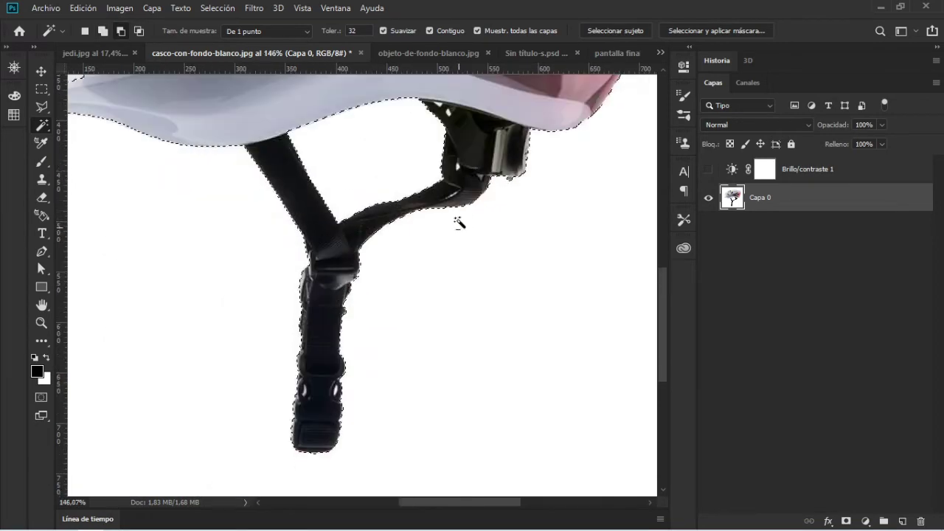
pyautogui.scroll(-2, 460, 219)
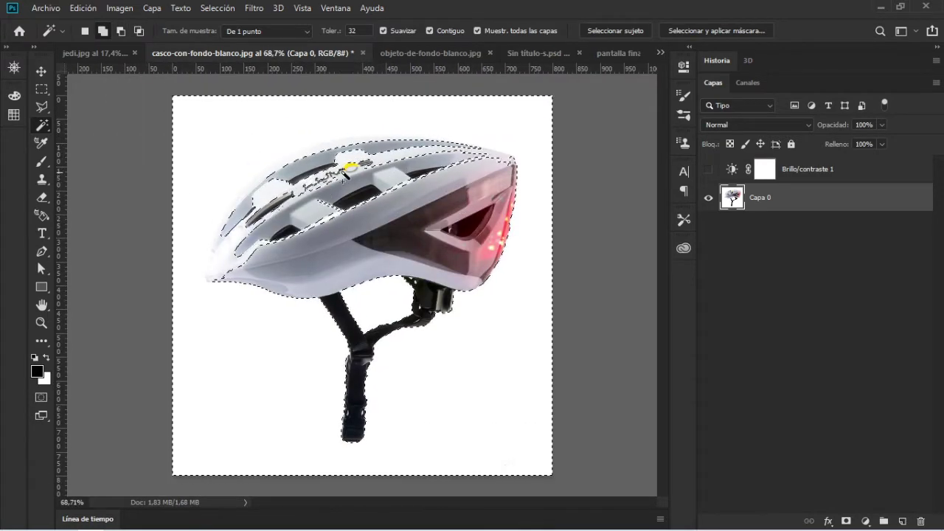
# - Subtract the white helmet top from the wand selection
pyautogui.keyDown('alt'); pyautogui.click(368, 199); pyautogui.keyUp('alt')
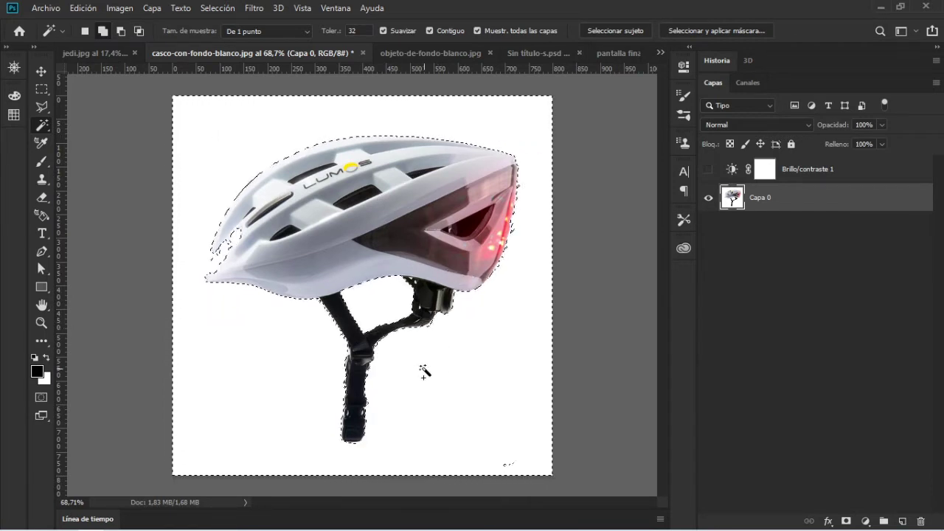
pyautogui.scroll(2, 443, 402)
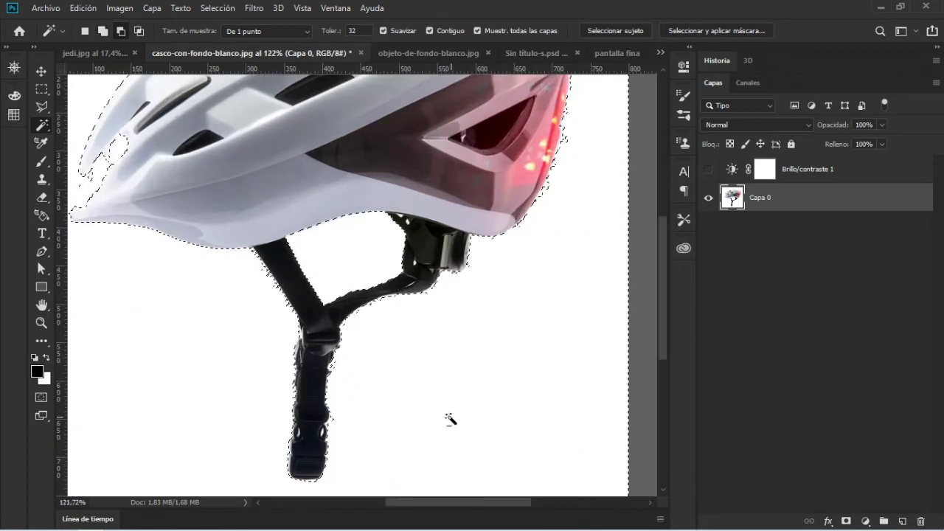
pyautogui.scroll(2, 391, 405)
pyautogui.scroll(2, 309, 353)
pyautogui.scroll(-2, 283, 331)
pyautogui.scroll(-2, 310, 317)
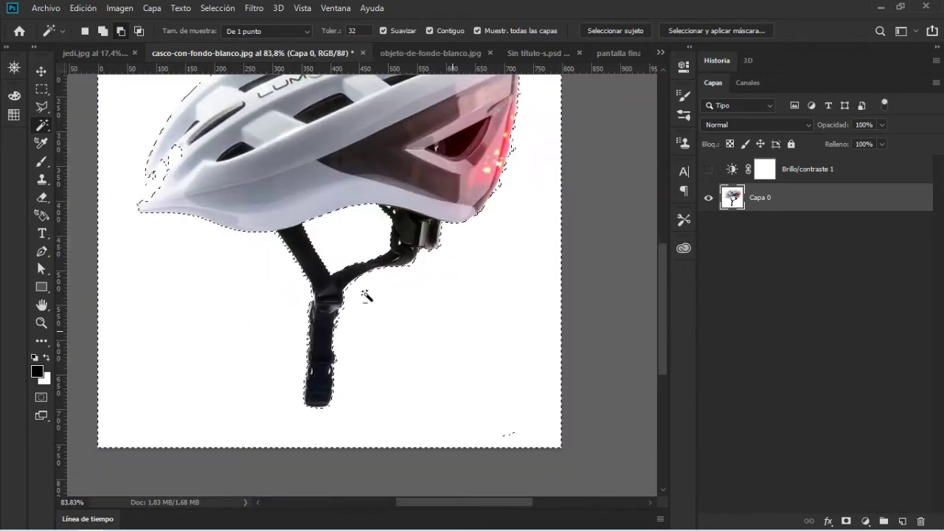
pyautogui.scroll(-1, 346, 302)
pyautogui.scroll(-1, 372, 293)
# - Return the wand to Add mode and set its Tolerance to 5
pyautogui.press('shift')
pyautogui.write('1')
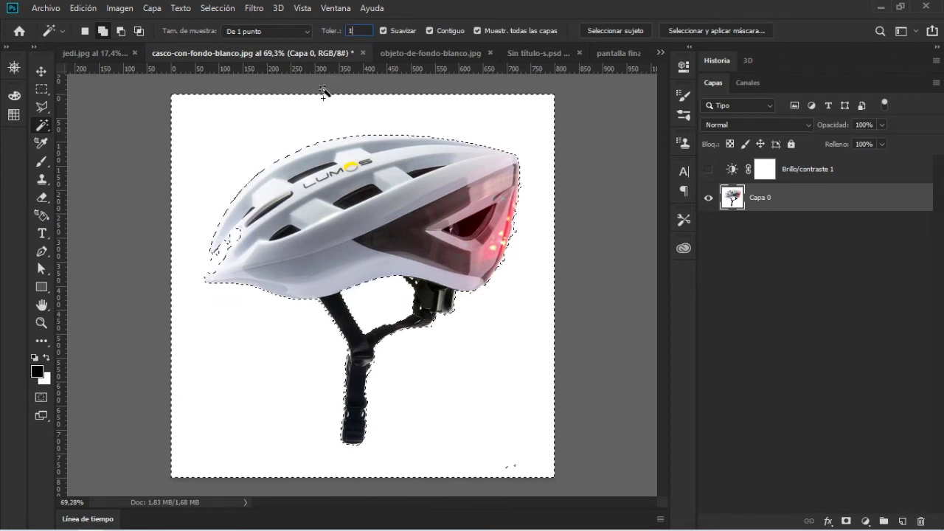
pyautogui.write('0')
pyautogui.scroll(1, 435, 334)
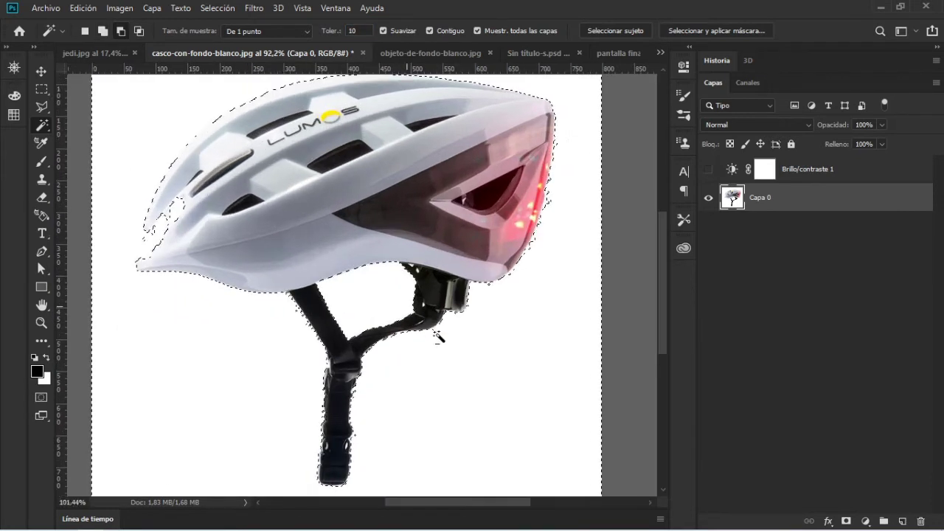
pyautogui.scroll(1, 437, 336)
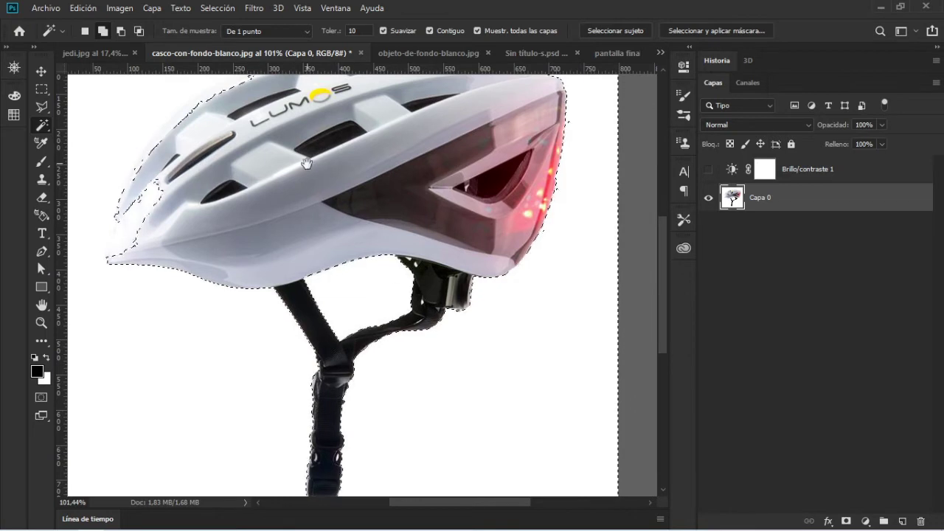
pyautogui.moveTo(306, 163); pyautogui.dragTo(319, 209)
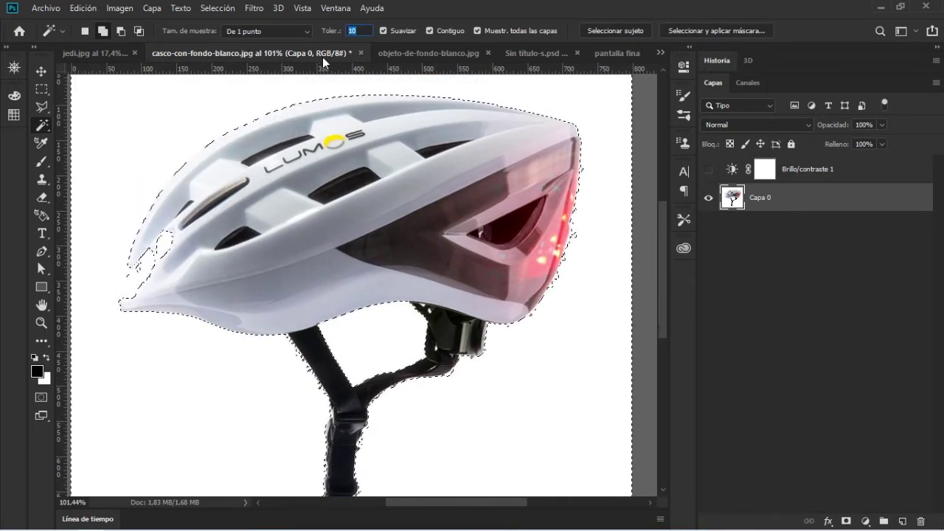
pyautogui.write('5')
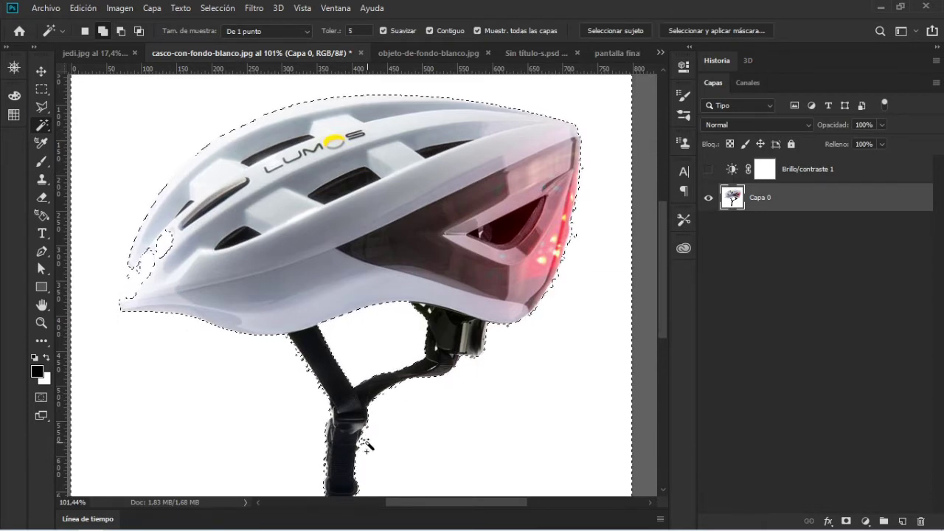
pyautogui.scroll(5, 317, 420)
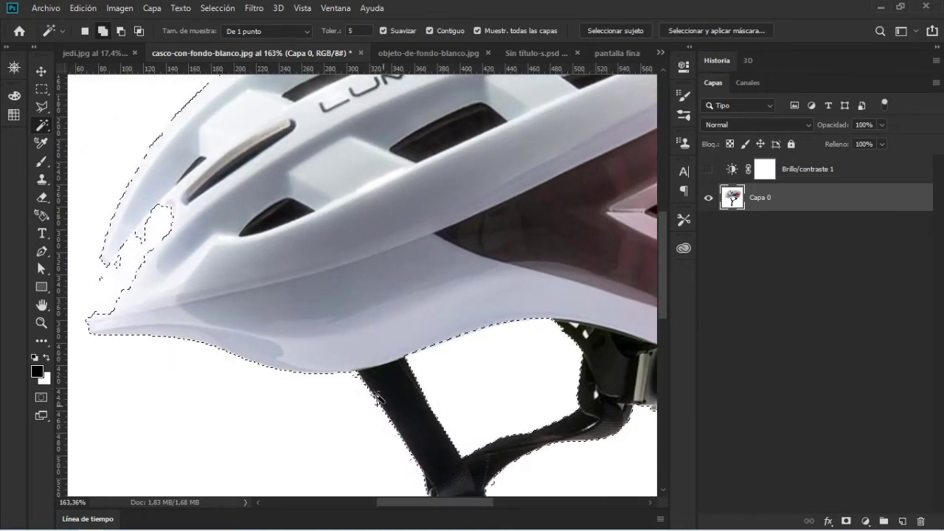
# - Zoom to the helmet's lower-right edge and wand-click there to tighten the selection
pyautogui.scroll(-2, 393, 425)
pyautogui.scroll(-2, 398, 376)
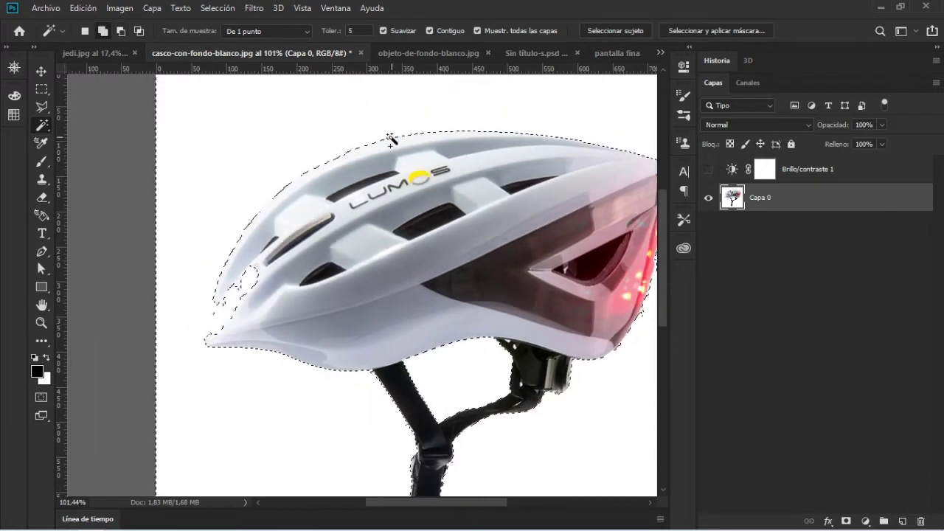
pyautogui.hscroll(2, 516, 258)
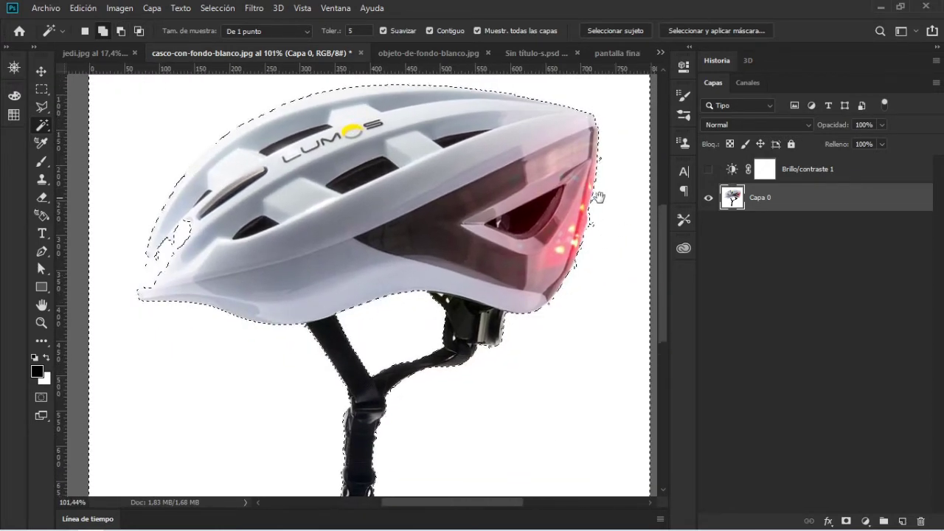
pyautogui.hscroll(2, 575, 214)
pyautogui.scroll(2, 549, 232)
pyautogui.scroll(1, 561, 243)
pyautogui.scroll(2, 571, 295)
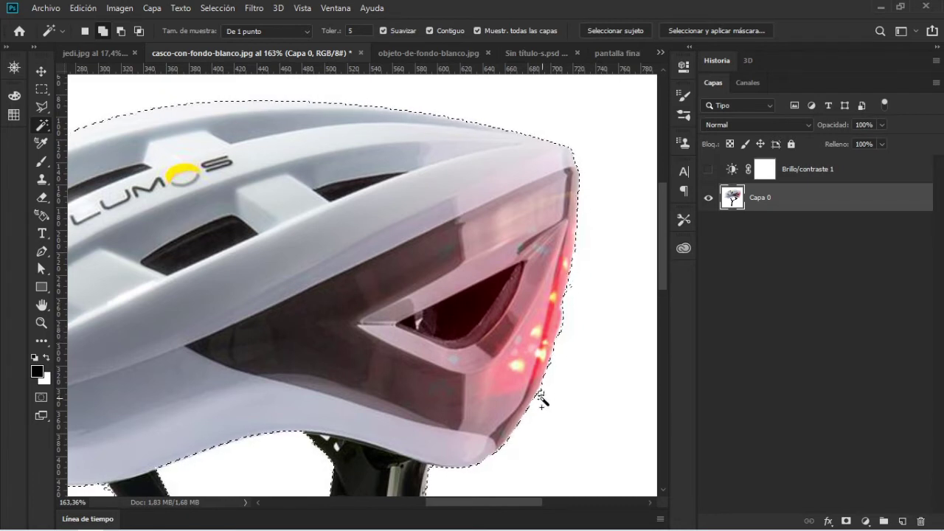
pyautogui.moveTo(358, 226); pyautogui.dragTo(282, 199)
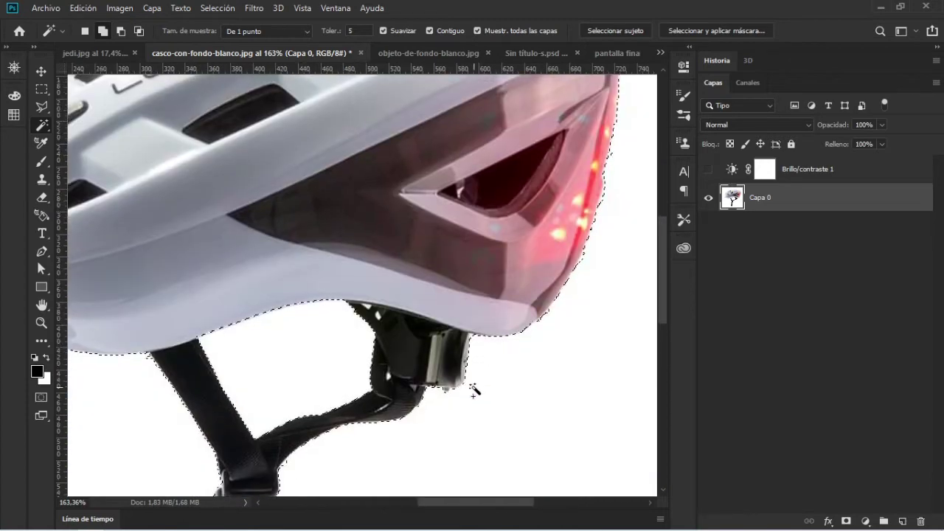
pyautogui.moveTo(476, 386); pyautogui.dragTo(430, 359)
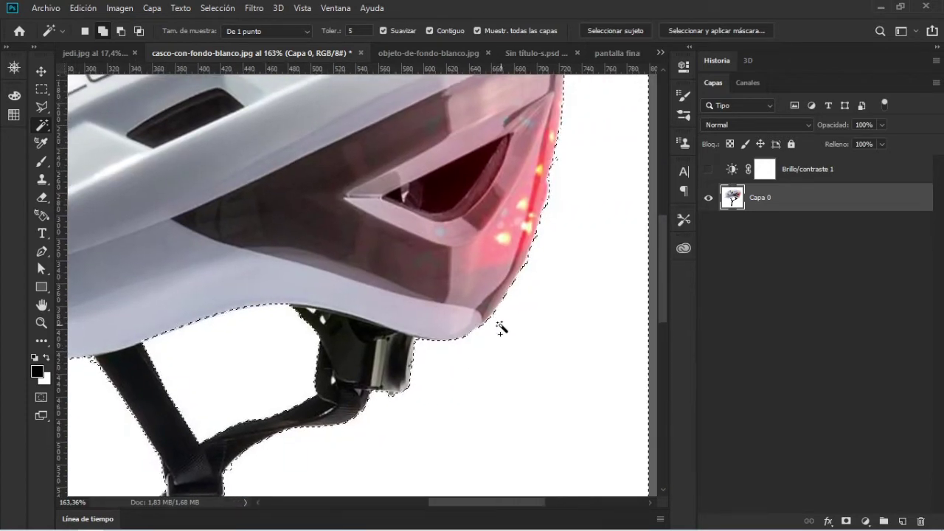
pyautogui.scroll(3, 492, 328)
pyautogui.scroll(2, 490, 318)
pyautogui.click(472, 301)
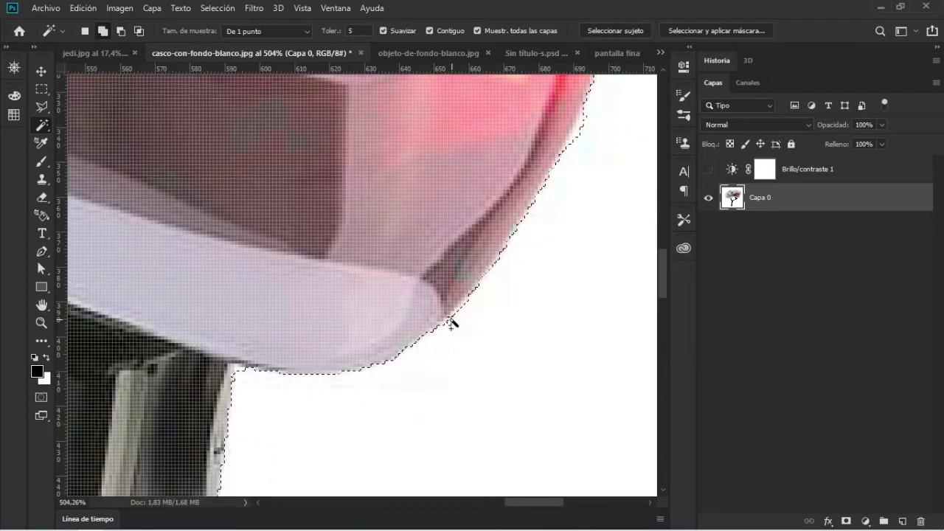
# - Zoom across the helmet to check the selection around the straps and buckle
pyautogui.scroll(-1, 459, 356)
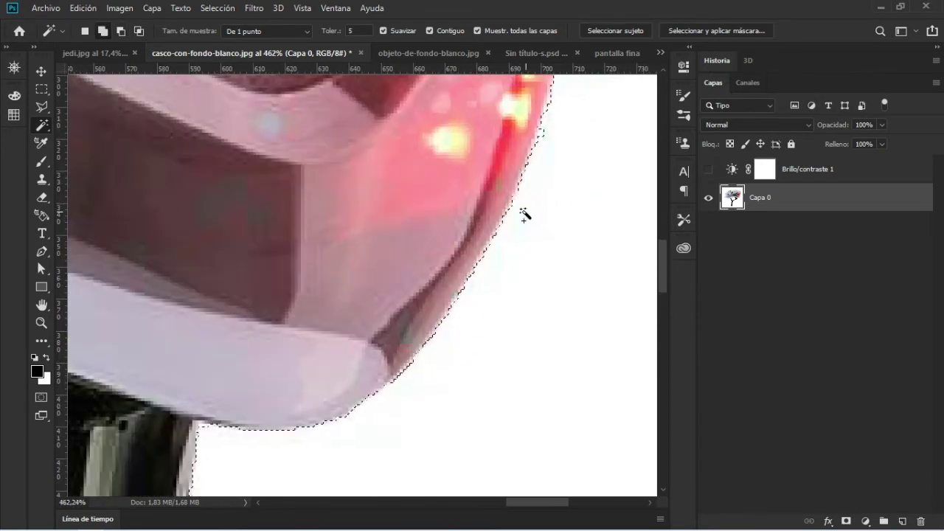
pyautogui.scroll(2, 525, 250)
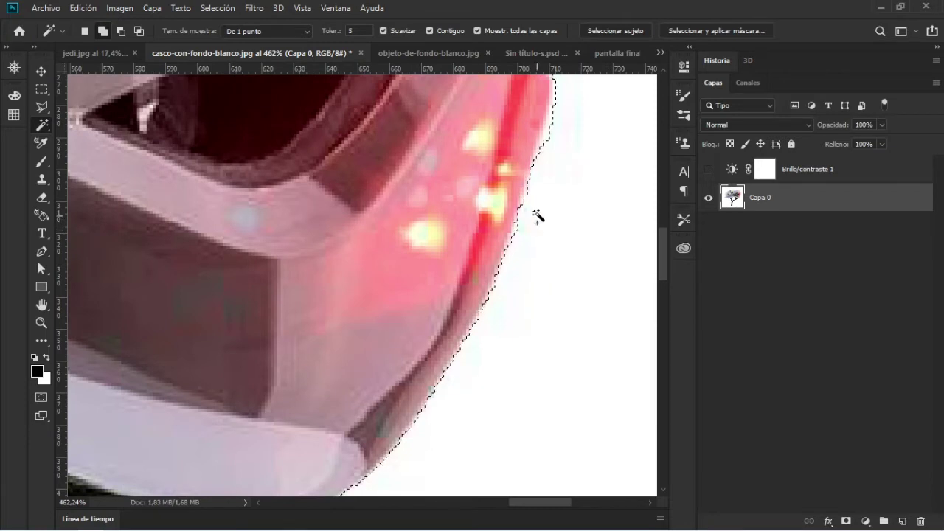
pyautogui.scroll(2, 538, 255)
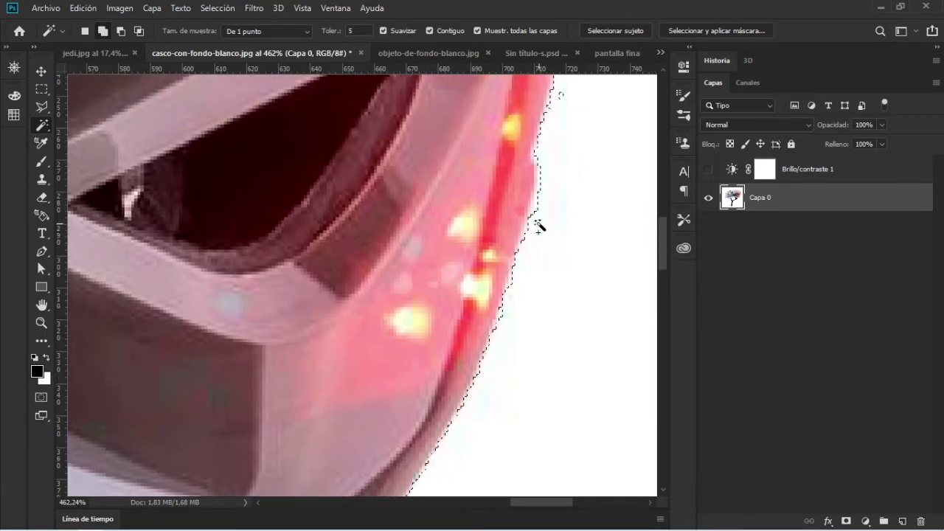
pyautogui.scroll(2, 537, 221)
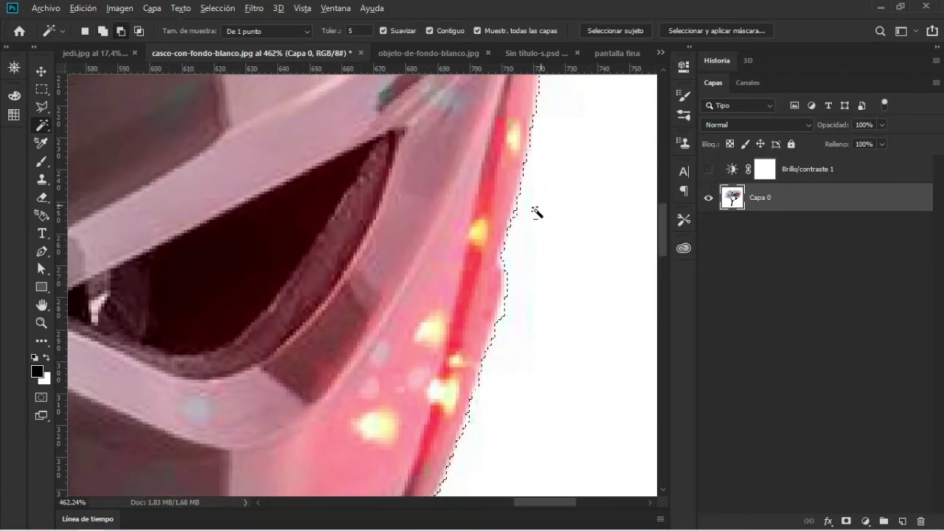
pyautogui.scroll(-3, 533, 212)
pyautogui.scroll(-2, 518, 221)
pyautogui.scroll(-2, 518, 226)
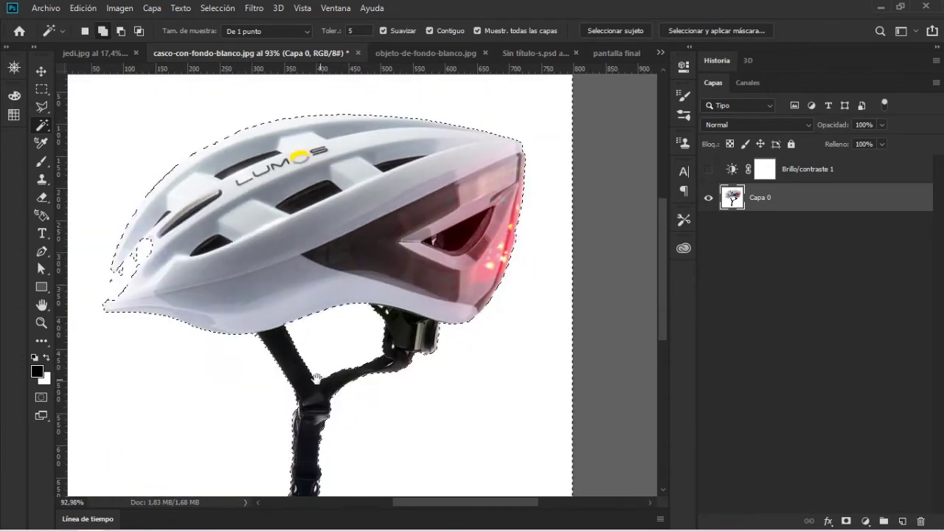
pyautogui.scroll(-3, 446, 274)
pyautogui.hscroll(-2, 446, 274)
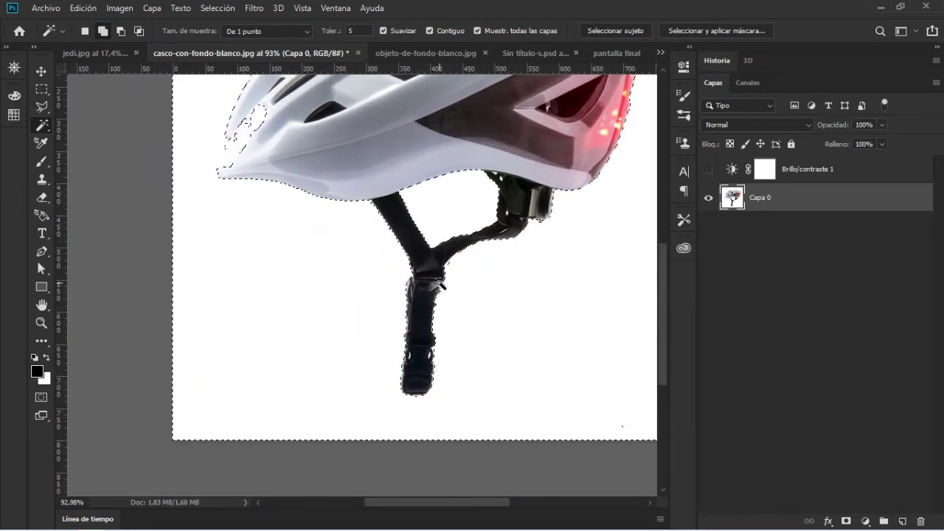
pyautogui.scroll(2, 317, 254)
pyautogui.hscroll(1, 318, 255)
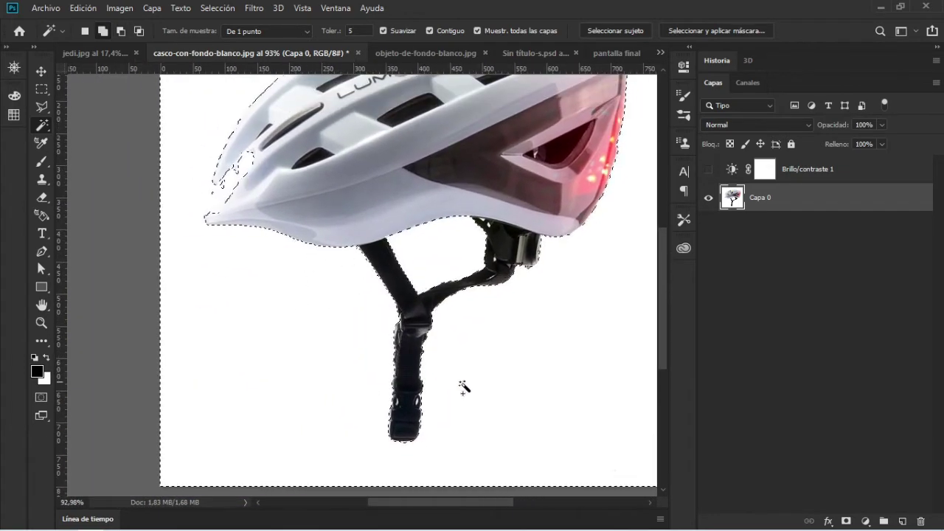
pyautogui.scroll(3, 442, 409)
pyautogui.scroll(2, 381, 419)
pyautogui.scroll(3, 368, 412)
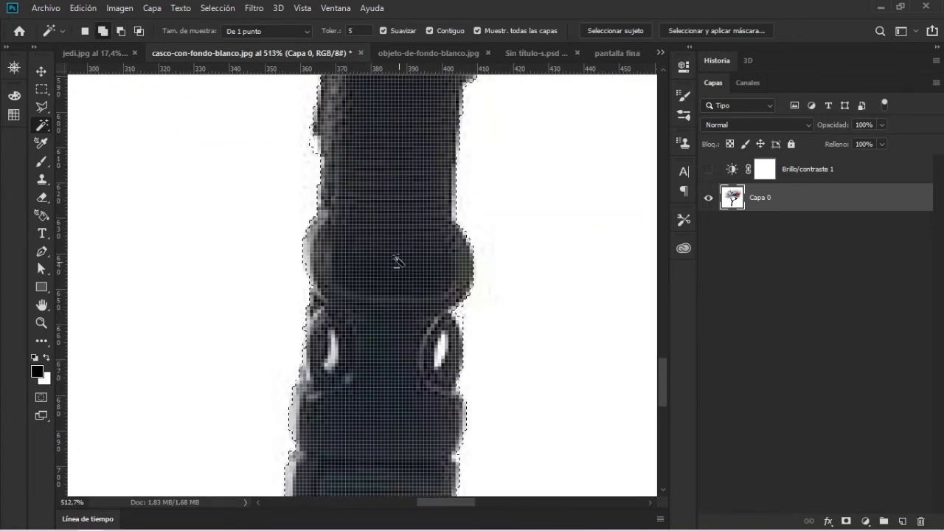
pyautogui.scroll(-1, 396, 261)
pyautogui.scroll(-1, 336, 173)
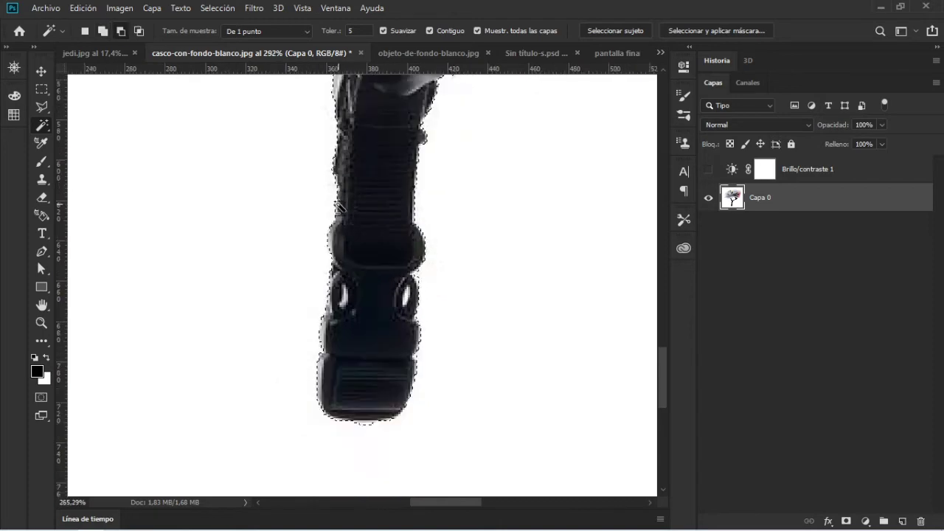
pyautogui.scroll(-1, 354, 147)
pyautogui.scroll(-1, 380, 118)
pyautogui.scroll(-1, 404, 91)
pyautogui.scroll(1, 401, 137)
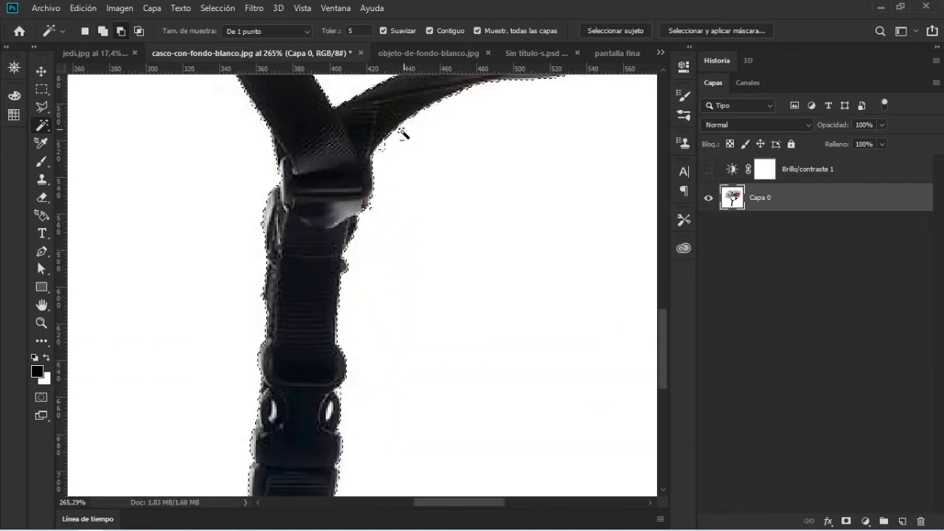
pyautogui.scroll(1, 391, 147)
pyautogui.scroll(-1, 406, 173)
pyautogui.scroll(-1, 406, 174)
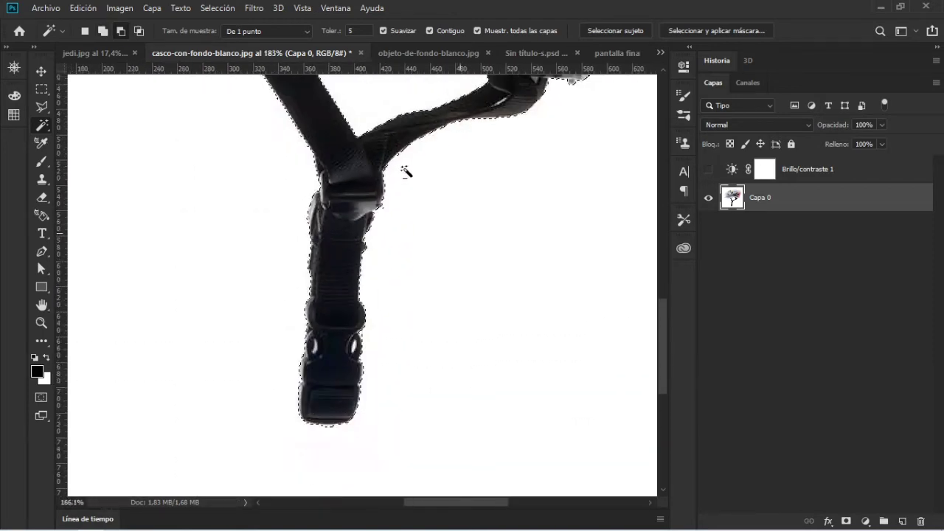
pyautogui.scroll(-1, 405, 170)
pyautogui.scroll(-2, 406, 173)
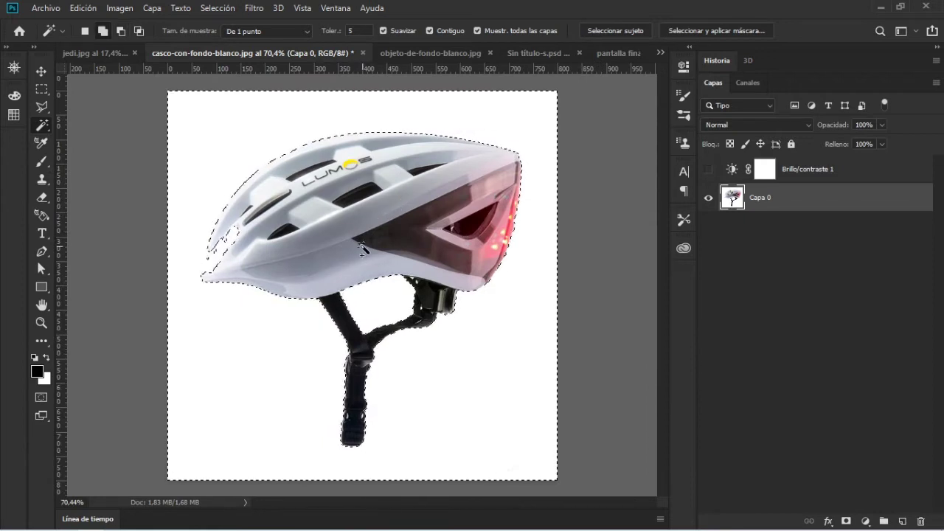
pyautogui.scroll(2, 363, 325)
pyautogui.scroll(1, 367, 347)
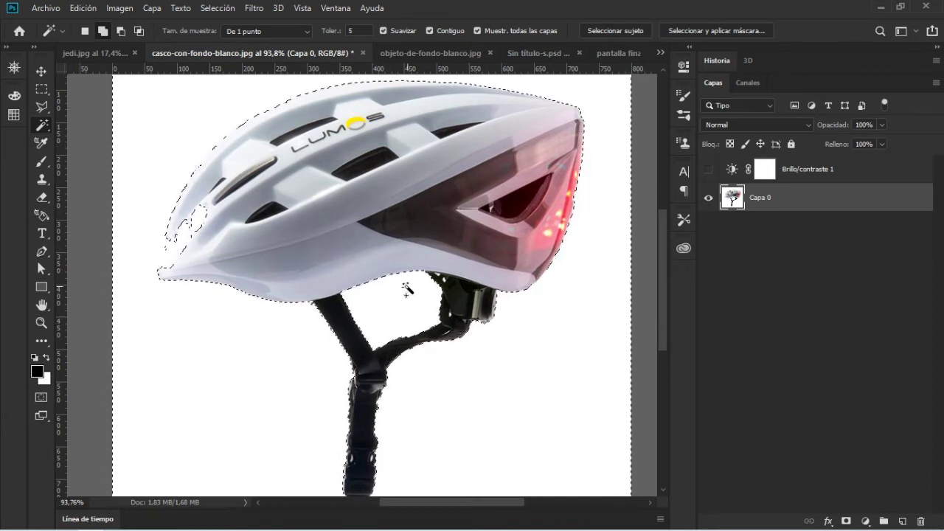
pyautogui.click(36, 399)
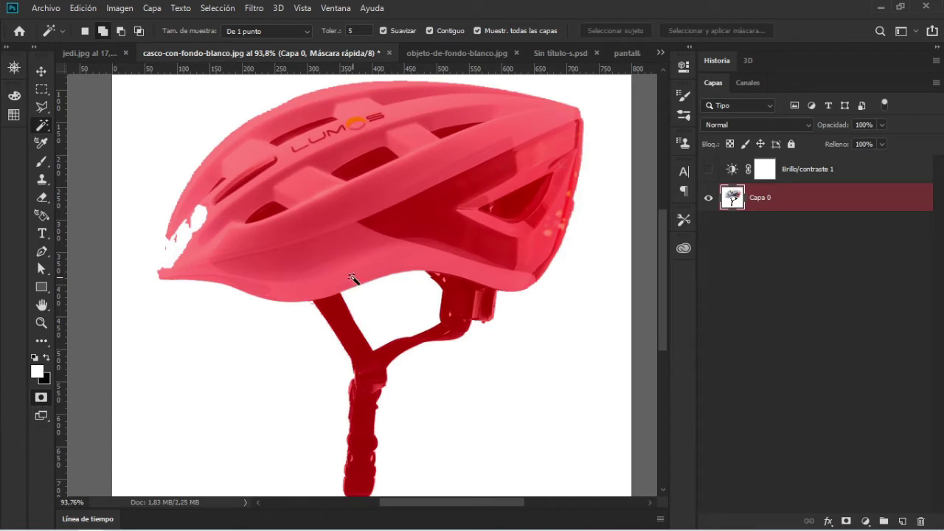
pyautogui.moveTo(359, 199)
pyautogui.mouseDown()
pyautogui.moveTo(367, 234)
pyautogui.moveTo(344, 249)
pyautogui.mouseUp()
pyautogui.scroll(2, 559, 225)
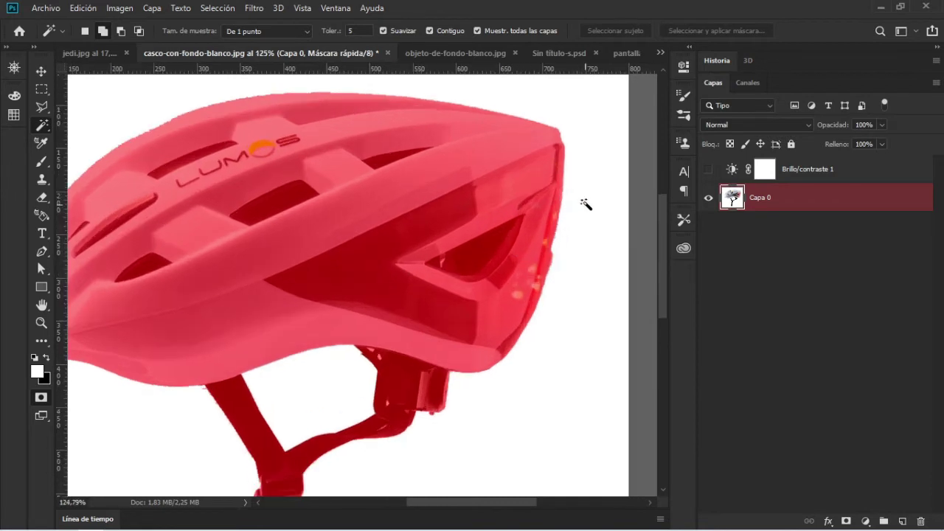
pyautogui.scroll(3, 586, 204)
pyautogui.scroll(2, 585, 204)
pyautogui.scroll(-2, 563, 216)
pyautogui.scroll(-2, 563, 216)
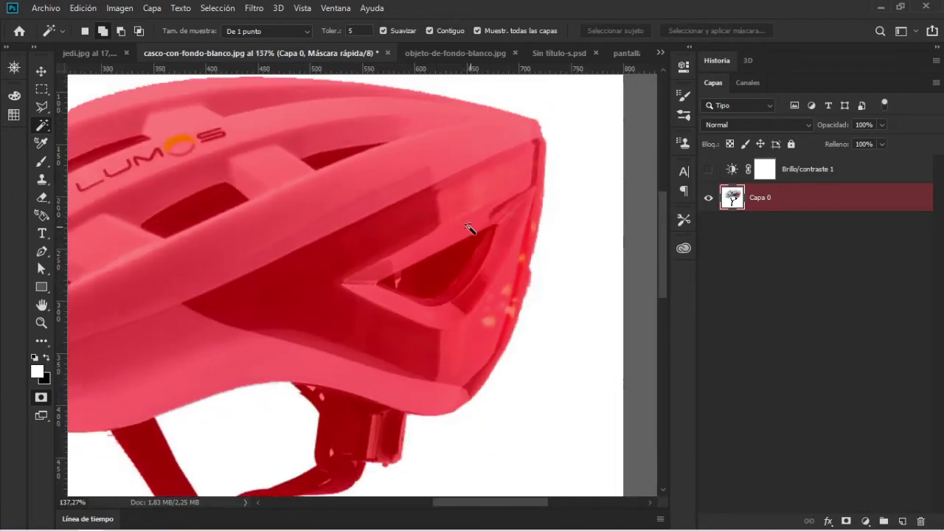
pyautogui.scroll(-2, 467, 228)
pyautogui.scroll(1, 432, 249)
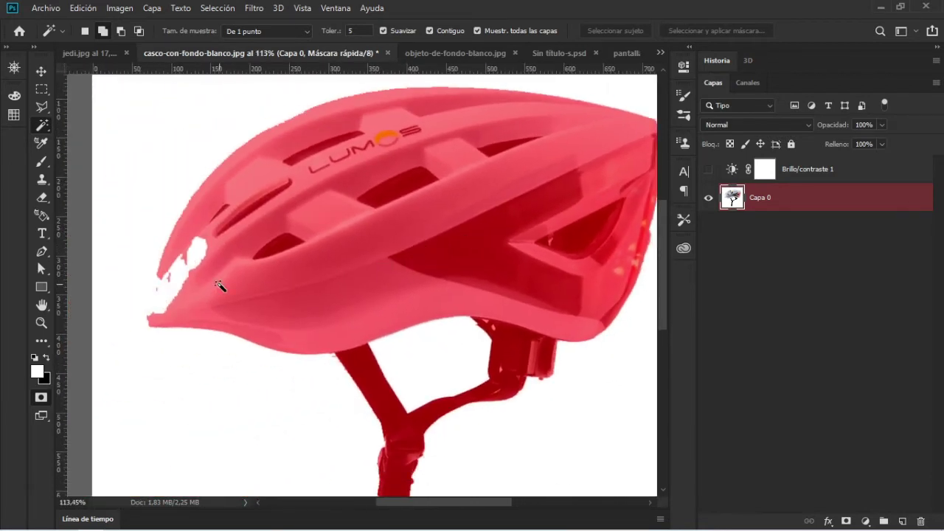
pyautogui.scroll(2, 162, 289)
pyautogui.scroll(1, 177, 295)
pyautogui.scroll(1, 196, 306)
pyautogui.scroll(1, 193, 306)
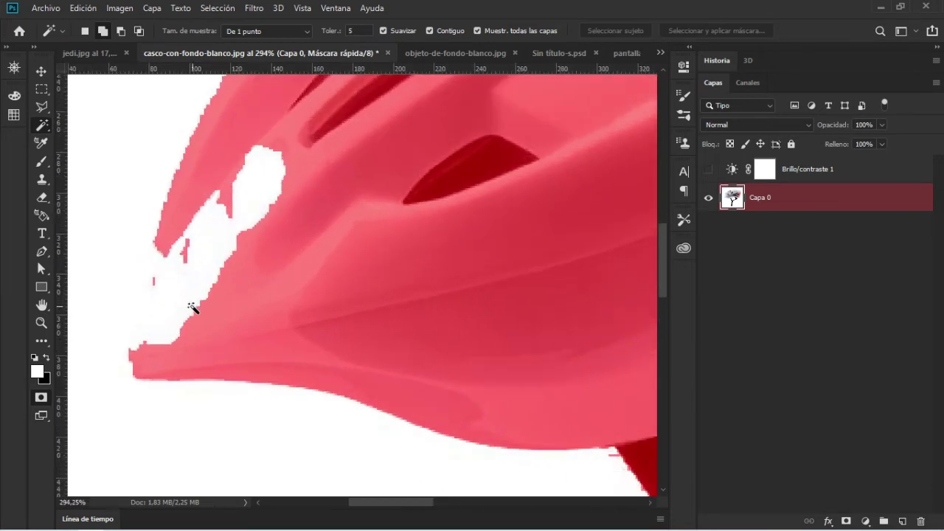
pyautogui.scroll(-1, 190, 308)
pyautogui.scroll(-1, 239, 254)
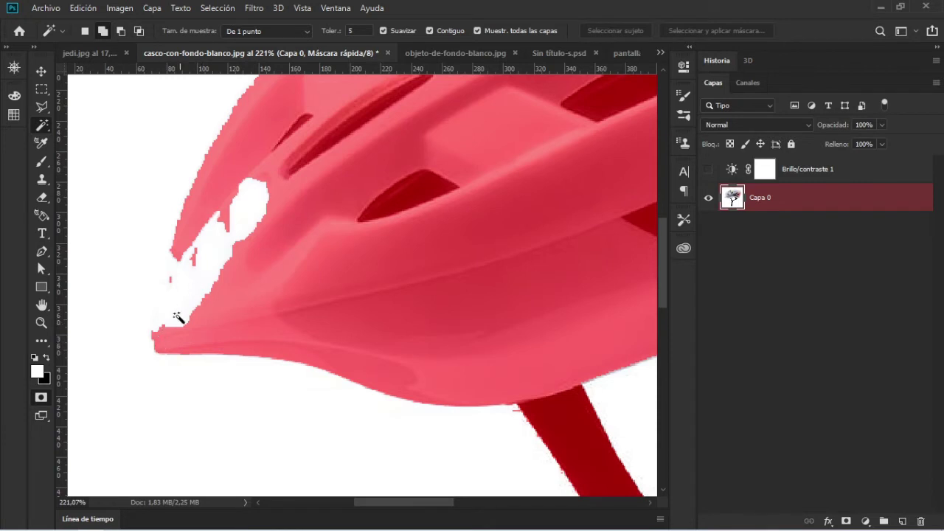
pyautogui.click(42, 399)
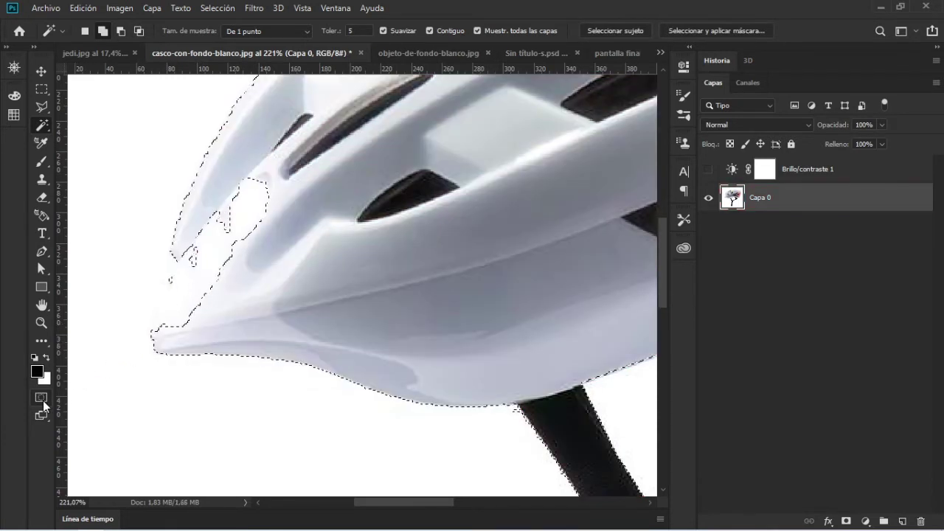
pyautogui.click(42, 399)
# - Paint over the white gaps on the helmet's front and left edges with an 18 px hard brush
pyautogui.press('b')
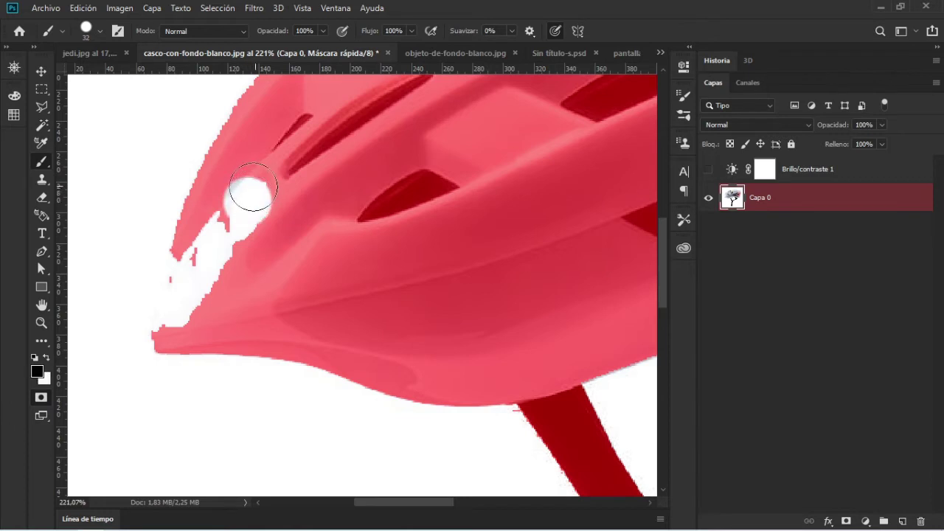
pyautogui.moveTo(253, 189); pyautogui.dragTo(253, 203)
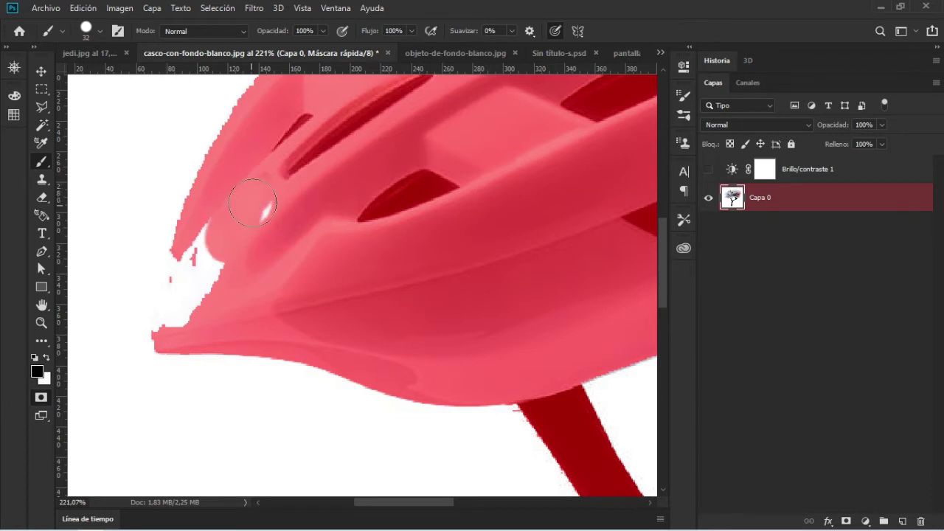
pyautogui.rightClick(237, 239)
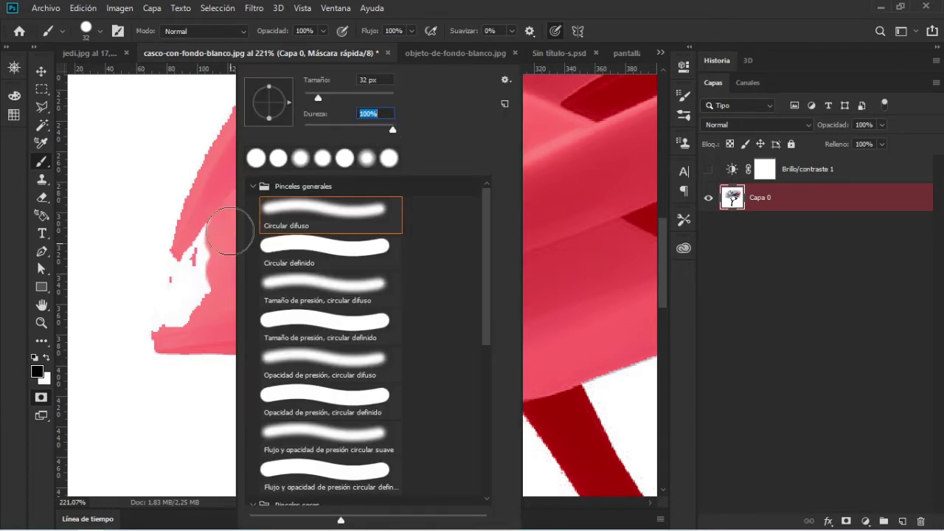
pyautogui.press('Return')
pyautogui.moveTo(221, 244); pyautogui.dragTo(181, 303)
pyautogui.rightClick(227, 238)
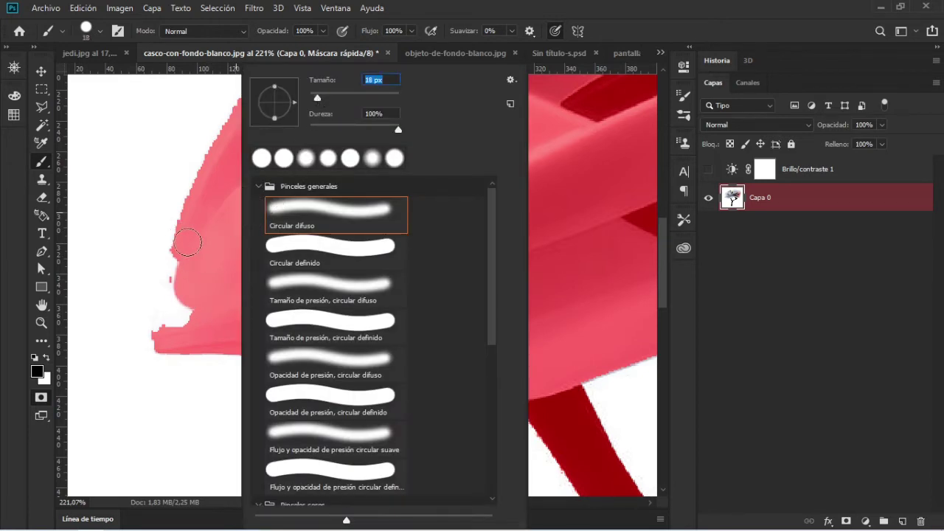
pyautogui.press('Return')
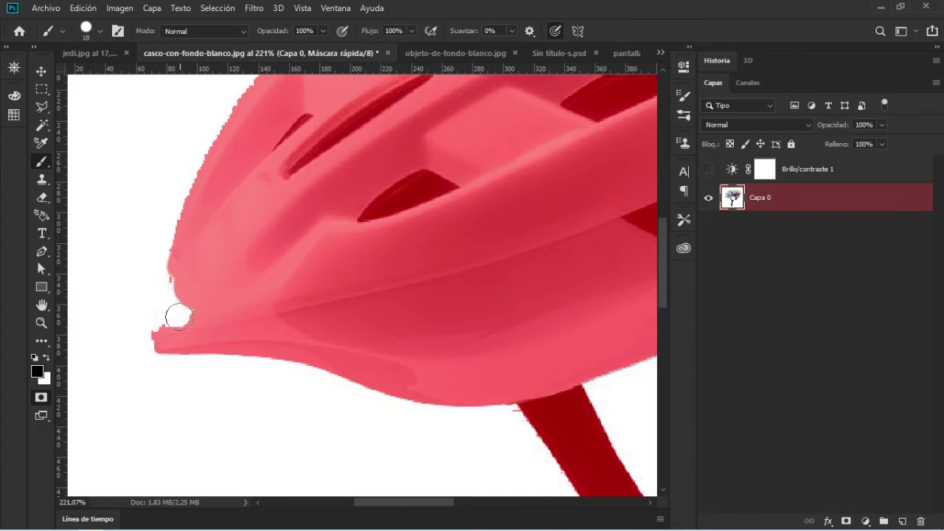
pyautogui.moveTo(168, 332); pyautogui.dragTo(168, 333)
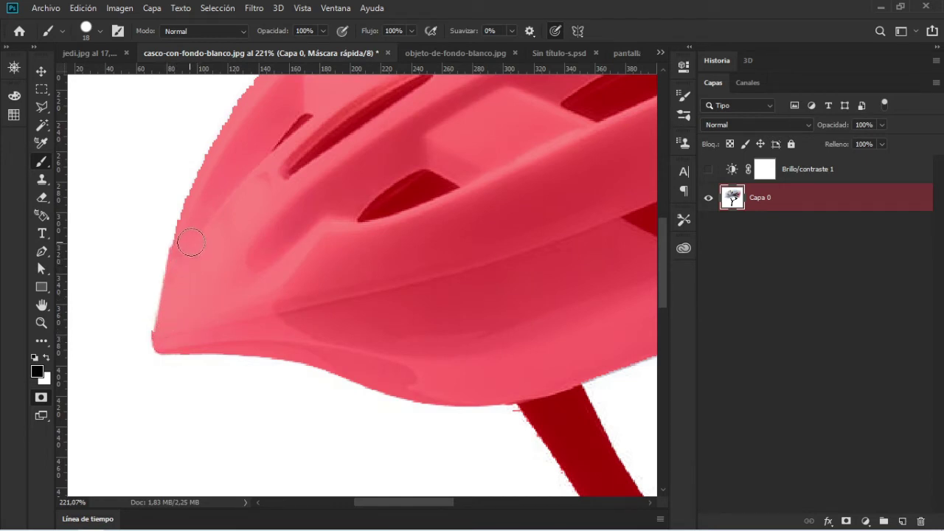
# - Zoom out to the whole helmet and toggle Quick Mask off and back on
pyautogui.press('z')
pyautogui.moveTo(337, 221); pyautogui.dragTo(280, 228)
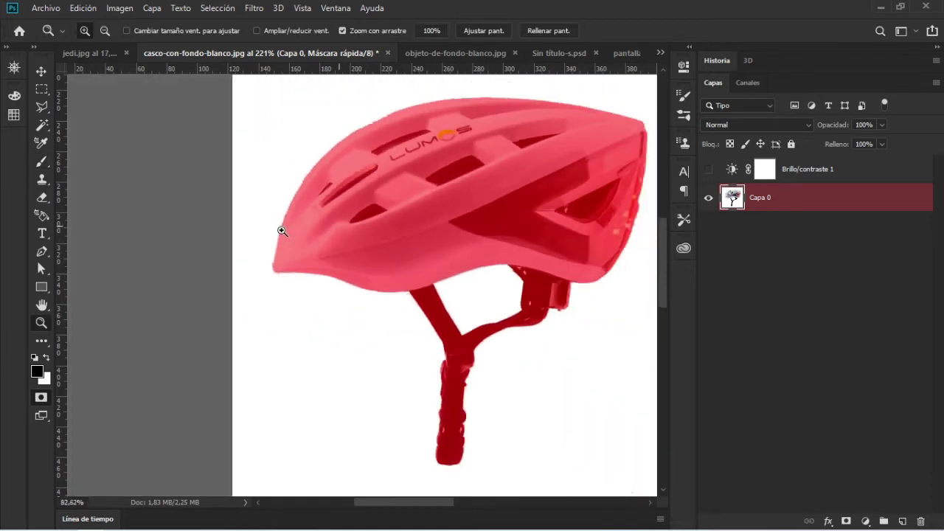
pyautogui.moveTo(365, 261); pyautogui.dragTo(406, 258)
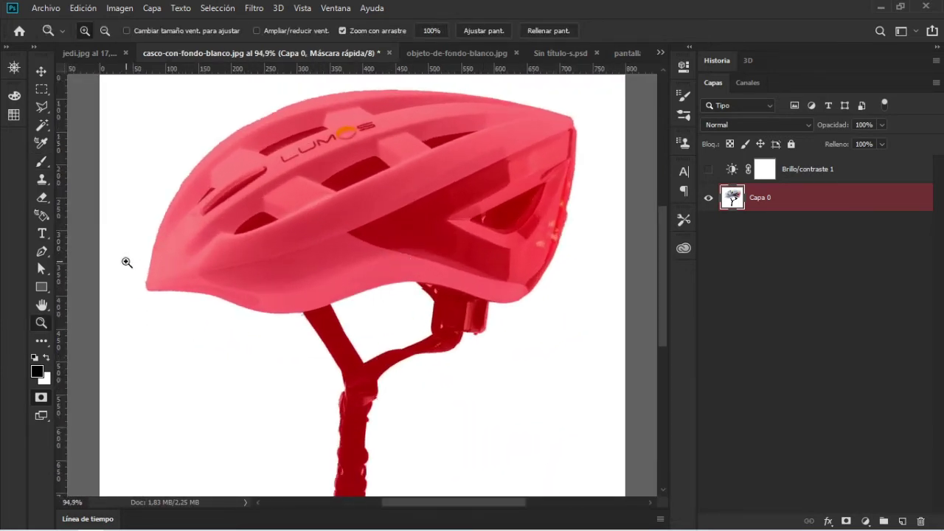
pyautogui.press('p')
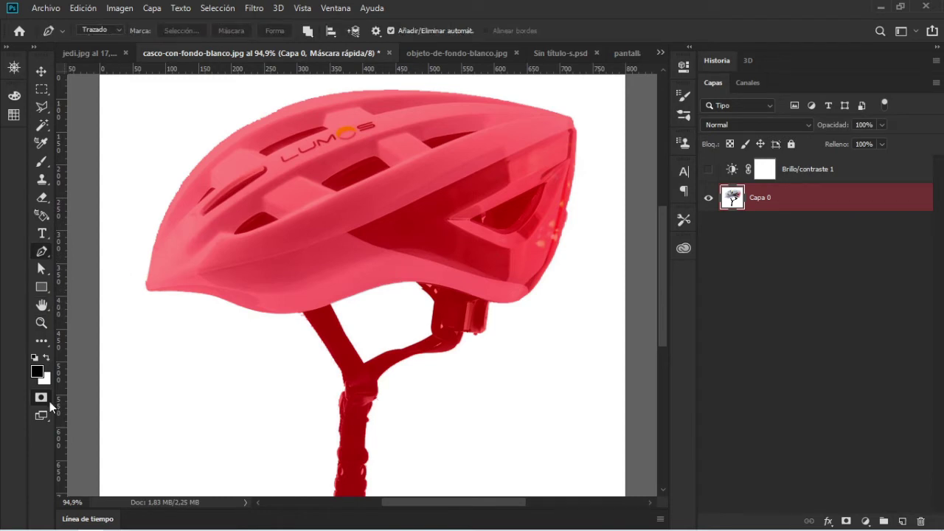
pyautogui.press('q')
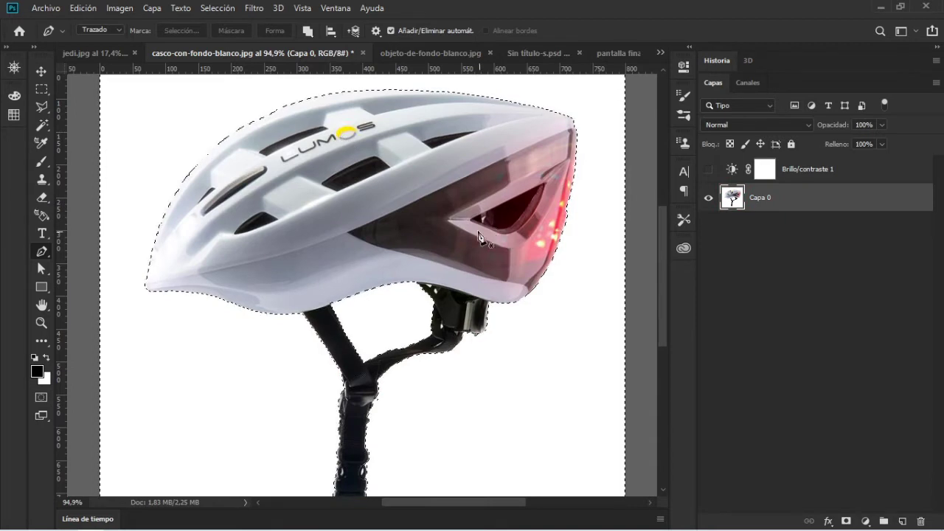
pyautogui.scroll(-2, 505, 288)
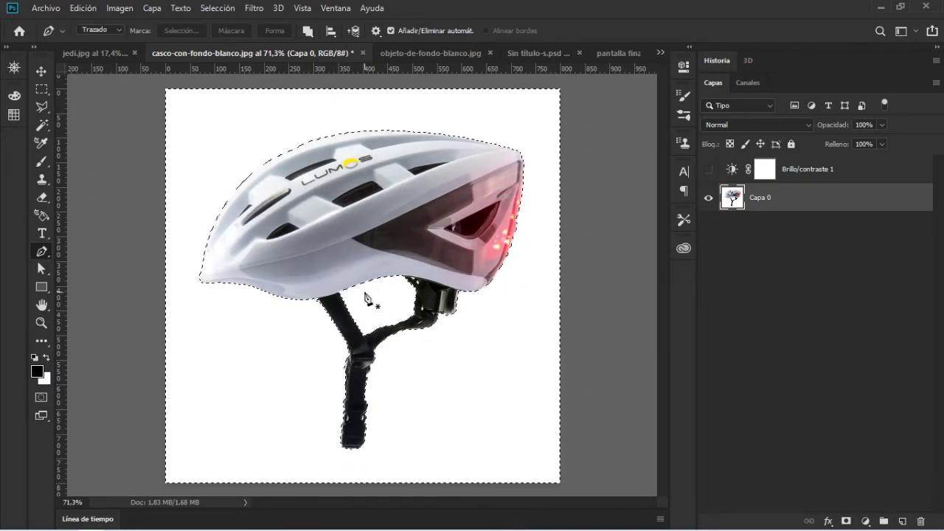
pyautogui.scroll(1, 369, 295)
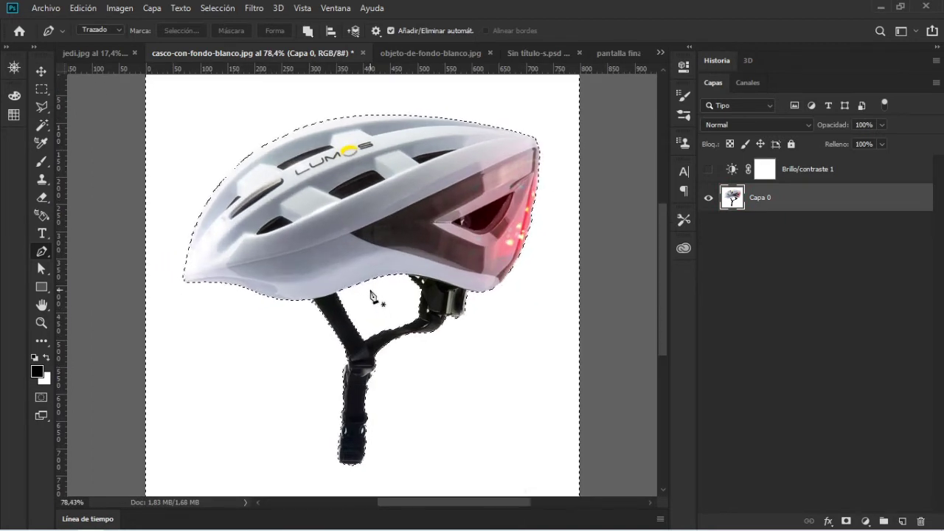
pyautogui.press('q')
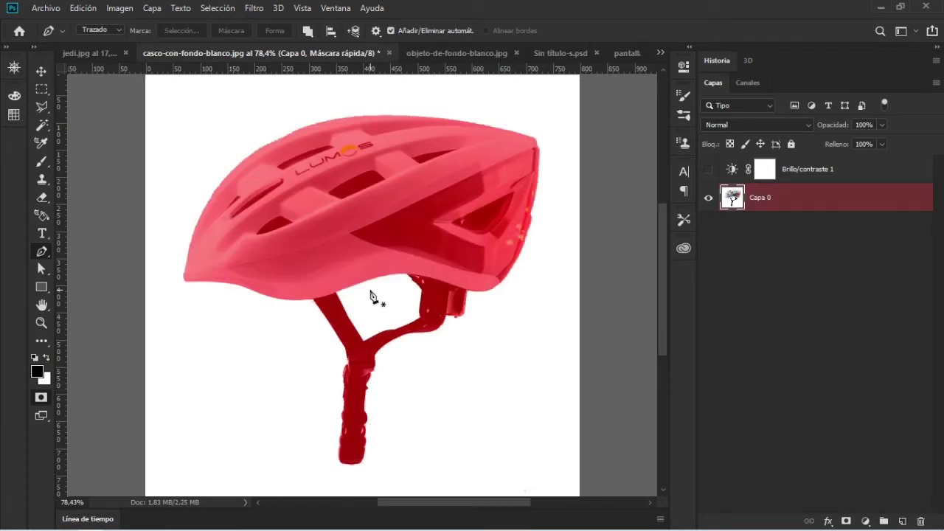
# - Inspect the helmet's top edge and vents, recheck Quick Mask, and open the Filtro menu
pyautogui.press('z')
pyautogui.moveTo(231, 157)
pyautogui.mouseDown()
pyautogui.moveTo(327, 126)
pyautogui.moveTo(384, 152)
pyautogui.mouseUp()
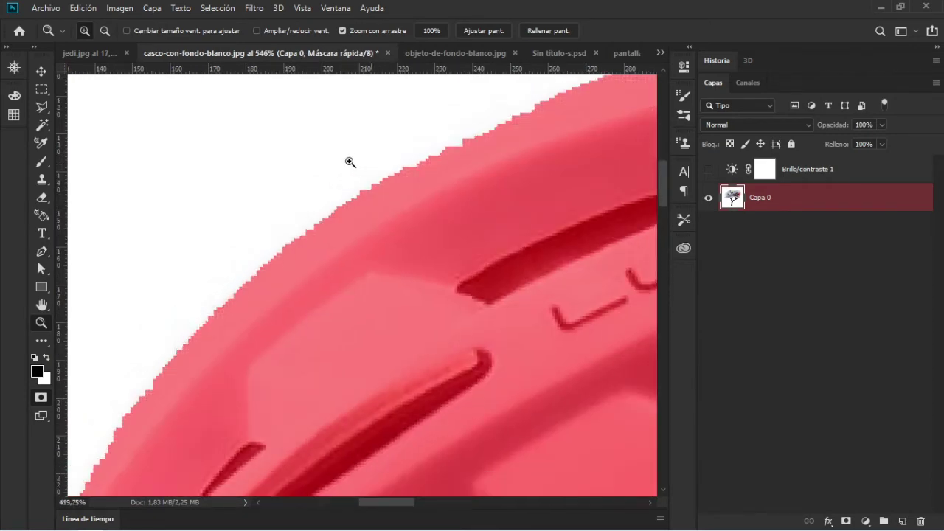
pyautogui.moveTo(469, 153)
pyautogui.mouseDown()
pyautogui.moveTo(409, 153)
pyautogui.moveTo(488, 165)
pyautogui.moveTo(224, 240)
pyautogui.moveTo(399, 211)
pyautogui.mouseUp()
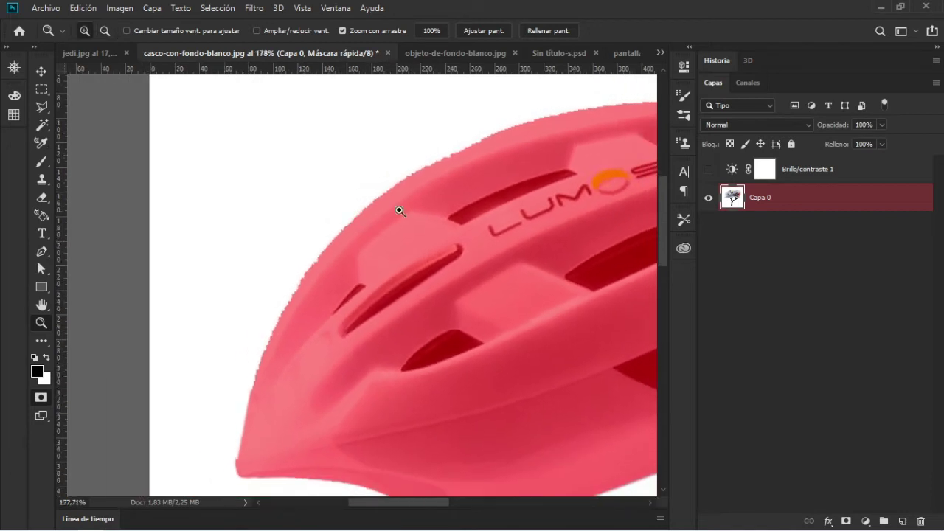
pyautogui.moveTo(496, 214)
pyautogui.mouseDown()
pyautogui.moveTo(347, 236)
pyautogui.moveTo(245, 232)
pyautogui.moveTo(358, 273)
pyautogui.moveTo(286, 213)
pyautogui.moveTo(321, 264)
pyautogui.moveTo(312, 238)
pyautogui.moveTo(348, 337)
pyautogui.moveTo(318, 246)
pyautogui.moveTo(337, 297)
pyautogui.moveTo(355, 293)
pyautogui.mouseUp()
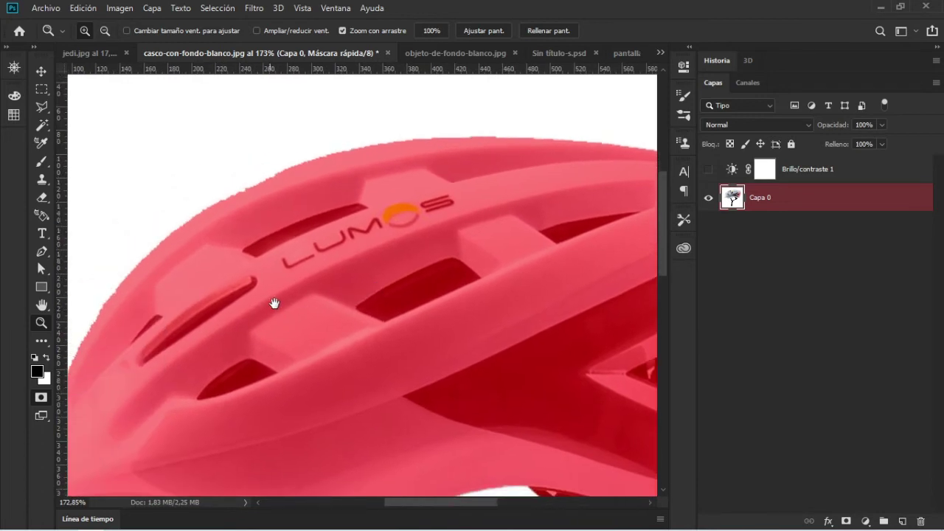
pyautogui.moveTo(274, 303)
pyautogui.mouseDown()
pyautogui.moveTo(381, 255)
pyautogui.moveTo(354, 245)
pyautogui.moveTo(319, 252)
pyautogui.mouseUp()
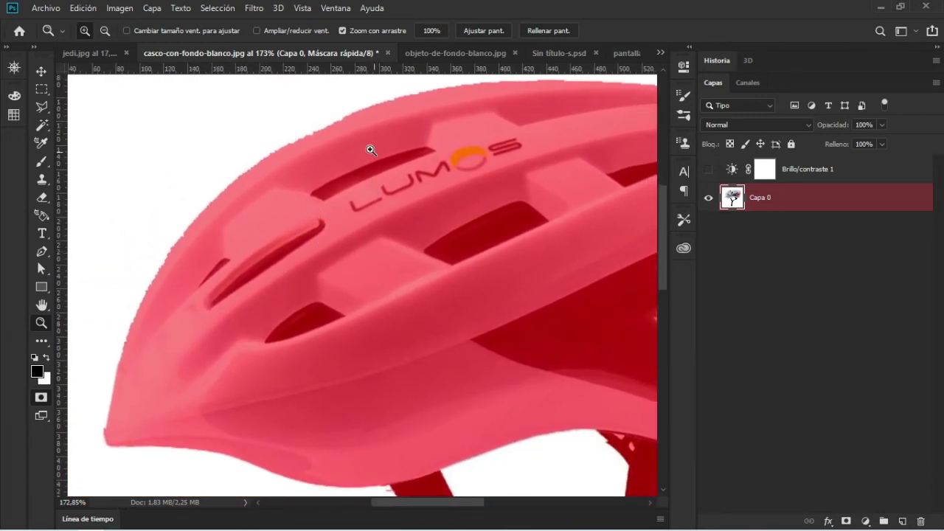
pyautogui.click(42, 394)
pyautogui.moveTo(436, 217); pyautogui.dragTo(360, 282)
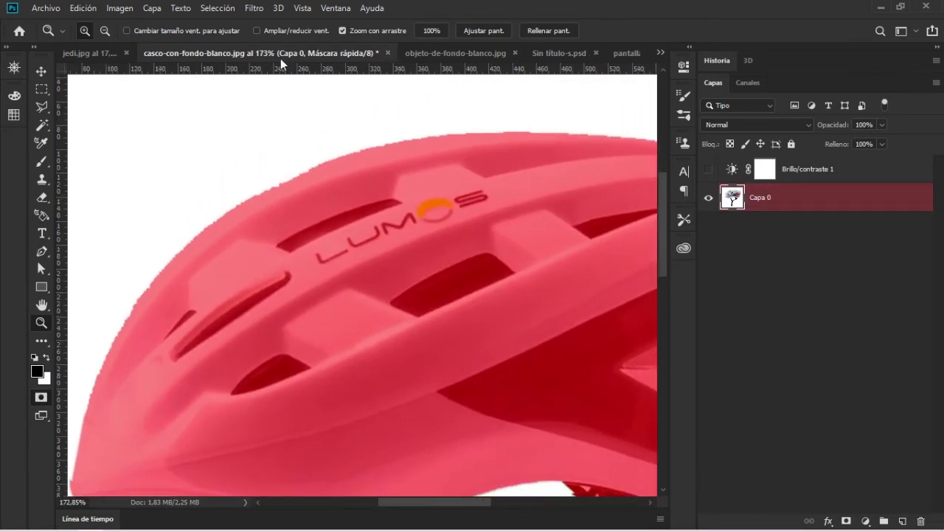
pyautogui.click(254, 8)
pyautogui.moveTo(274, 165)
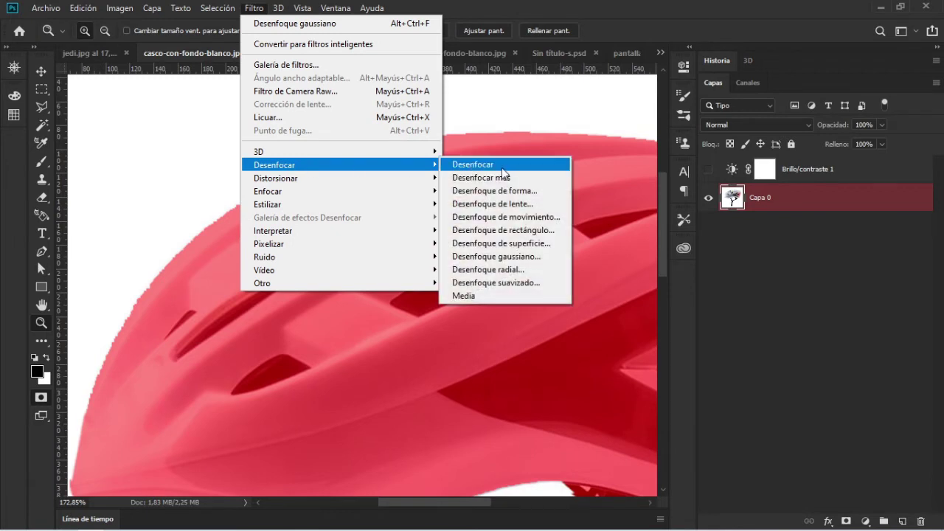
# - Apply a 2 px Gaussian blur to the Quick Mask, inspect the LUMOS logo edge, and open Imagen > Ajustes
pyautogui.click(517, 254)
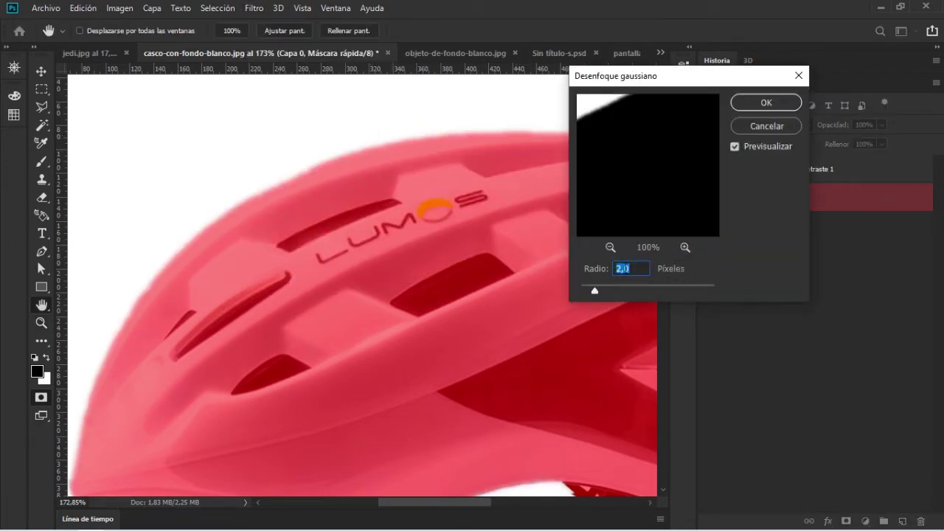
pyautogui.click(754, 108)
pyautogui.press('z')
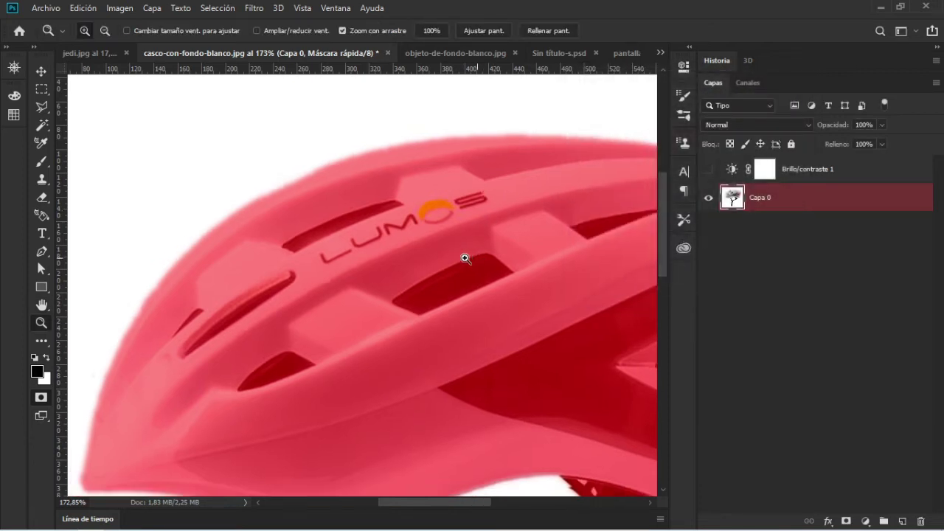
pyautogui.click(466, 258)
pyautogui.click(301, 141)
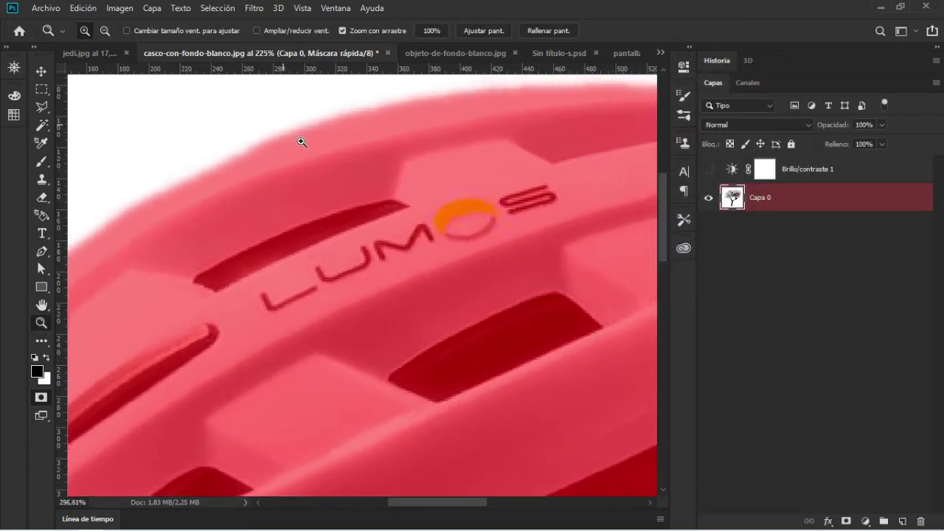
pyautogui.moveTo(302, 142)
pyautogui.mouseDown()
pyautogui.moveTo(274, 137)
pyautogui.moveTo(270, 151)
pyautogui.moveTo(201, 175)
pyautogui.mouseUp()
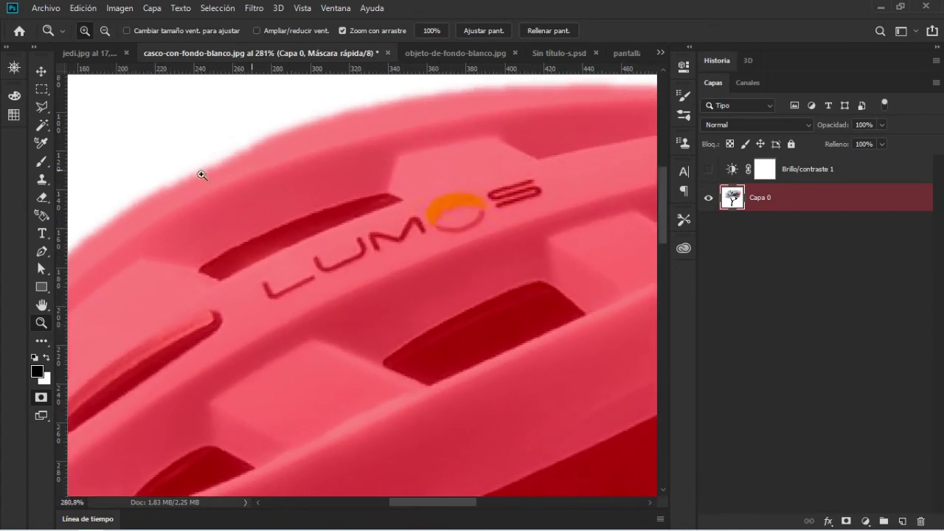
pyautogui.click(119, 8)
pyautogui.moveTo(129, 44)
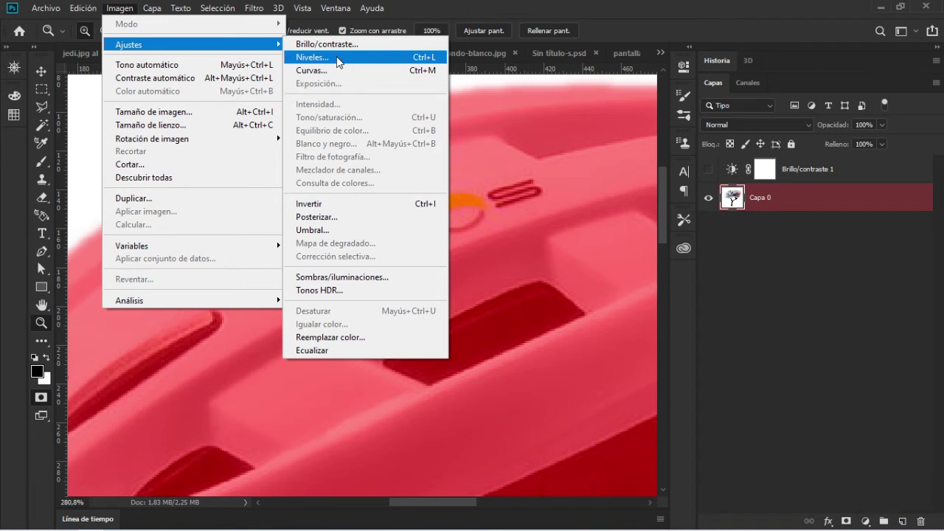
# - Apply Levels to the quick mask with inputs 176, 1,00 and 216 to crisp the blurred edge
pyautogui.click(419, 64)
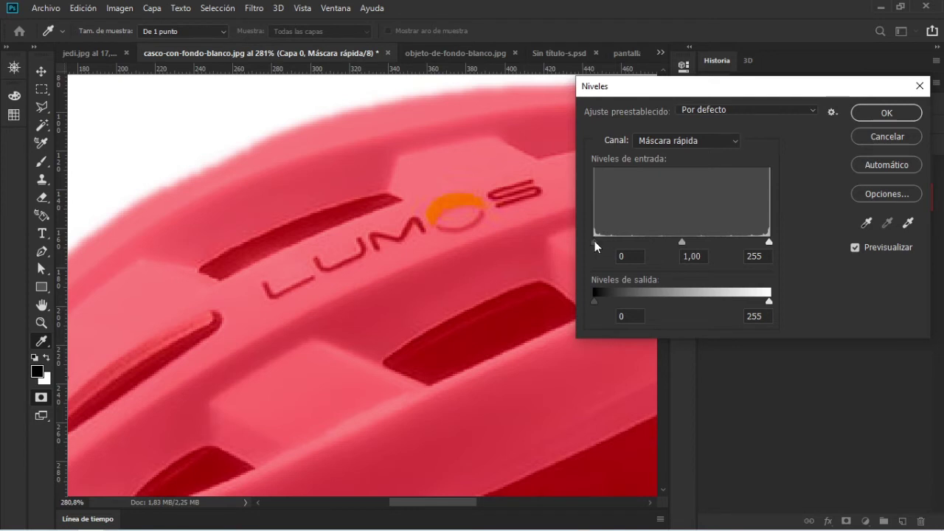
pyautogui.moveTo(594, 241)
pyautogui.mouseDown()
pyautogui.moveTo(666, 243)
pyautogui.moveTo(589, 247)
pyautogui.moveTo(694, 243)
pyautogui.moveTo(597, 251)
pyautogui.moveTo(601, 240)
pyautogui.moveTo(629, 238)
pyautogui.moveTo(763, 243)
pyautogui.moveTo(742, 237)
pyautogui.mouseUp()
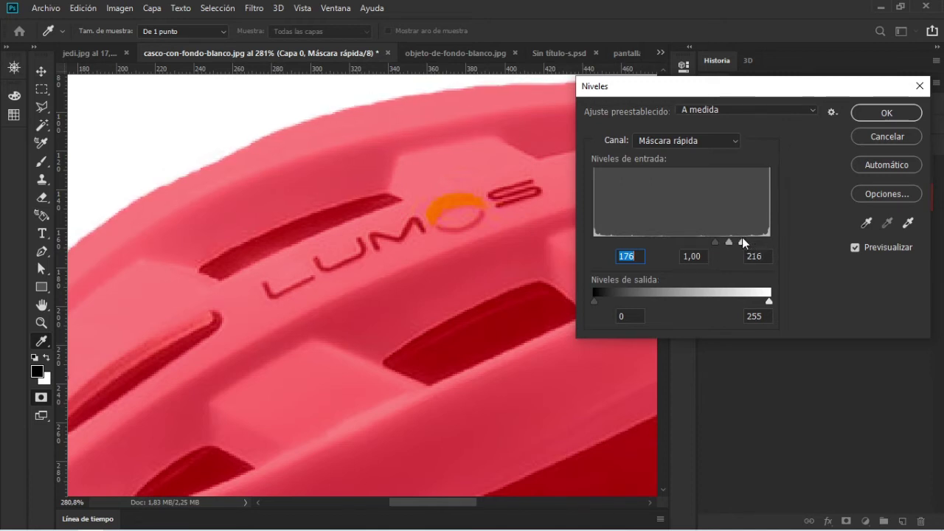
pyautogui.click(874, 115)
pyautogui.press('z')
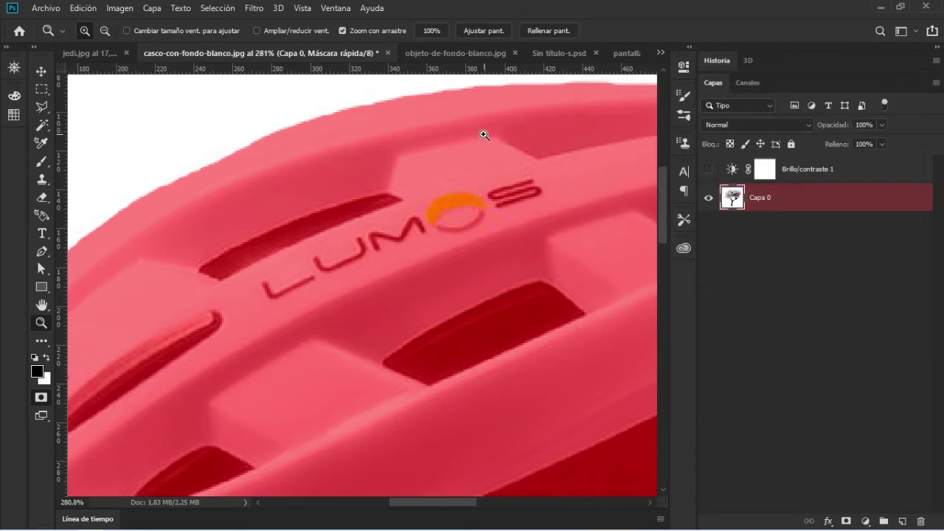
pyautogui.moveTo(484, 133)
pyautogui.mouseDown()
pyautogui.moveTo(459, 162)
pyautogui.moveTo(432, 169)
pyautogui.moveTo(440, 171)
pyautogui.moveTo(377, 164)
pyautogui.moveTo(337, 179)
pyautogui.mouseUp()
# - Compare the pre-blur and Levels history states on the helmet edge, keeping the Levels state
pyautogui.moveTo(404, 163)
pyautogui.mouseDown()
pyautogui.moveTo(360, 185)
pyautogui.moveTo(465, 162)
pyautogui.mouseUp()
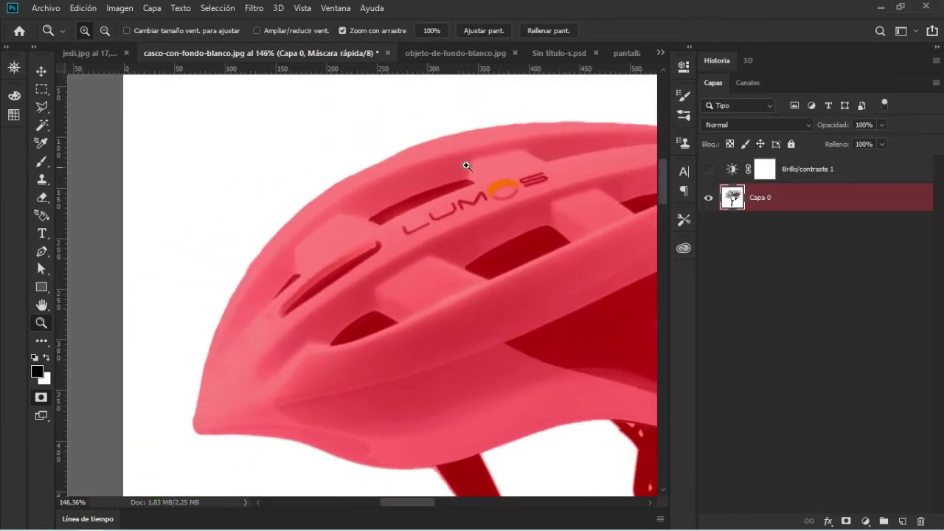
pyautogui.click(713, 58)
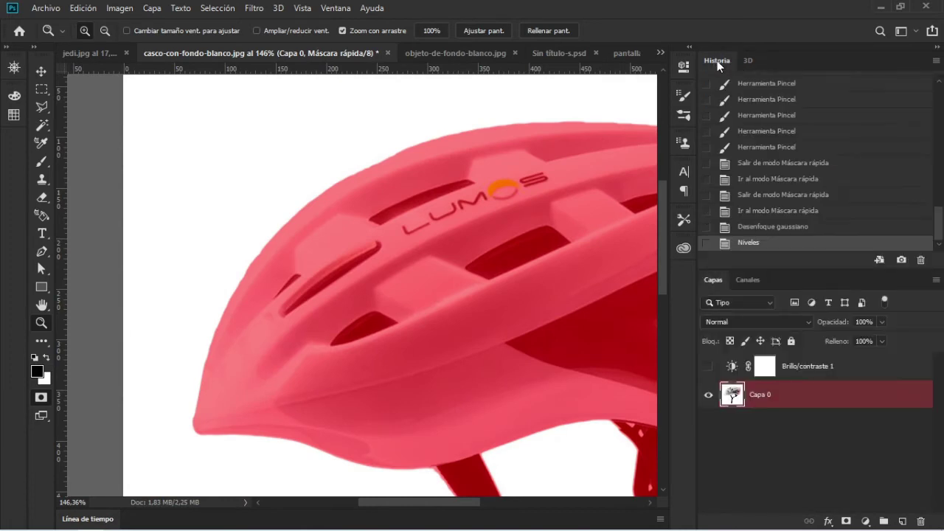
pyautogui.moveTo(362, 216); pyautogui.dragTo(388, 204)
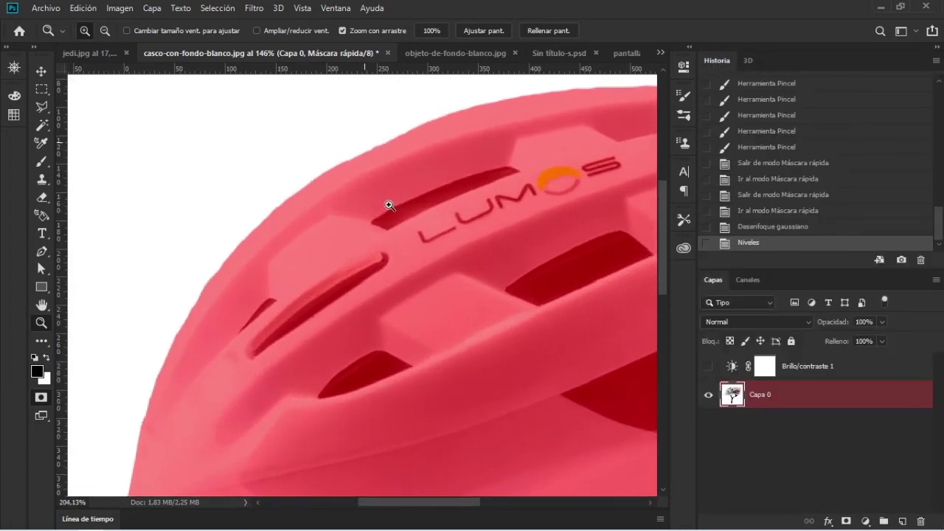
pyautogui.click(776, 212)
pyautogui.moveTo(427, 112); pyautogui.dragTo(461, 110)
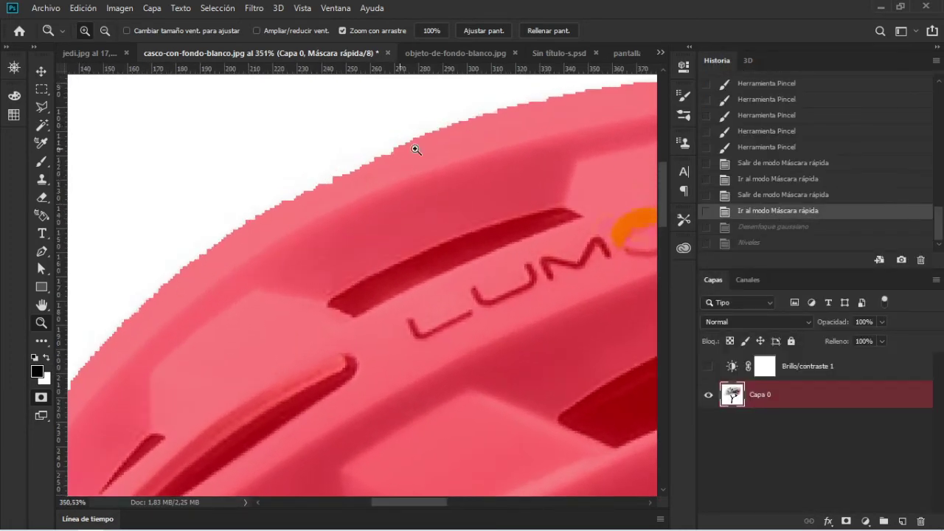
pyautogui.click(744, 242)
pyautogui.moveTo(552, 217); pyautogui.dragTo(496, 217)
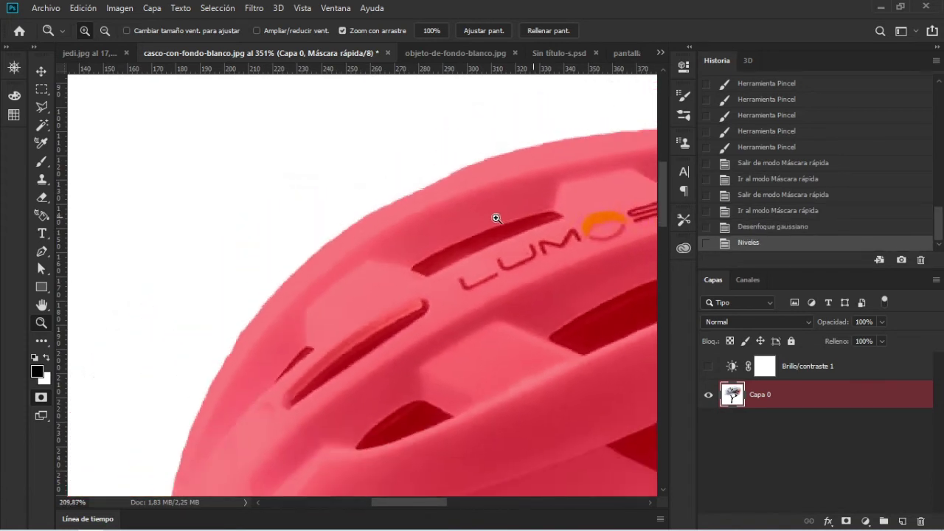
pyautogui.moveTo(548, 263); pyautogui.dragTo(510, 283)
pyautogui.moveTo(561, 382); pyautogui.dragTo(432, 316)
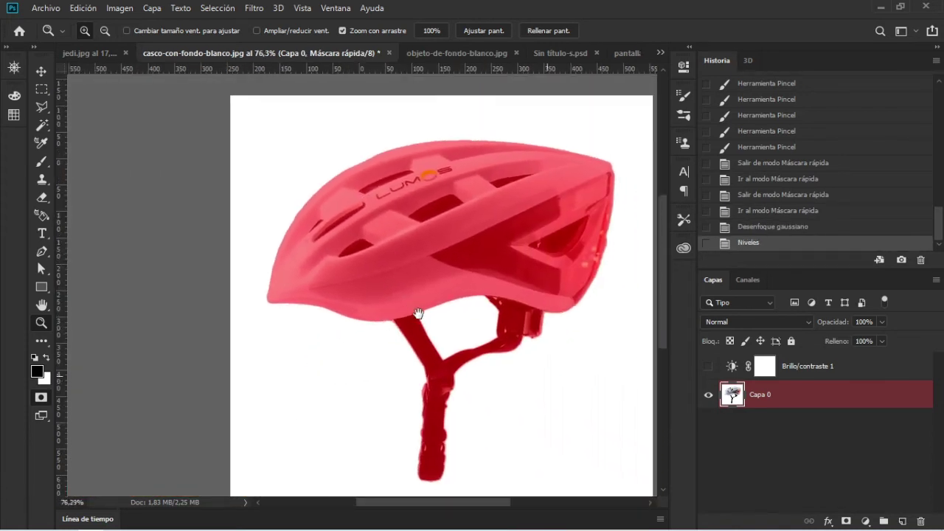
# - Exit Quick Mask so the refined mask becomes a selection around the helmet
pyautogui.click(725, 62)
pyautogui.moveTo(410, 158); pyautogui.dragTo(485, 177)
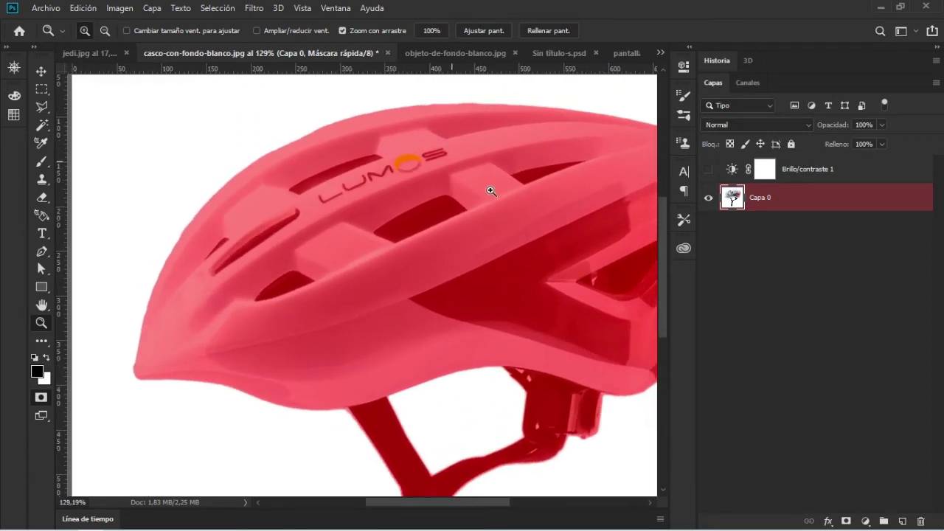
pyautogui.moveTo(411, 154); pyautogui.dragTo(514, 242)
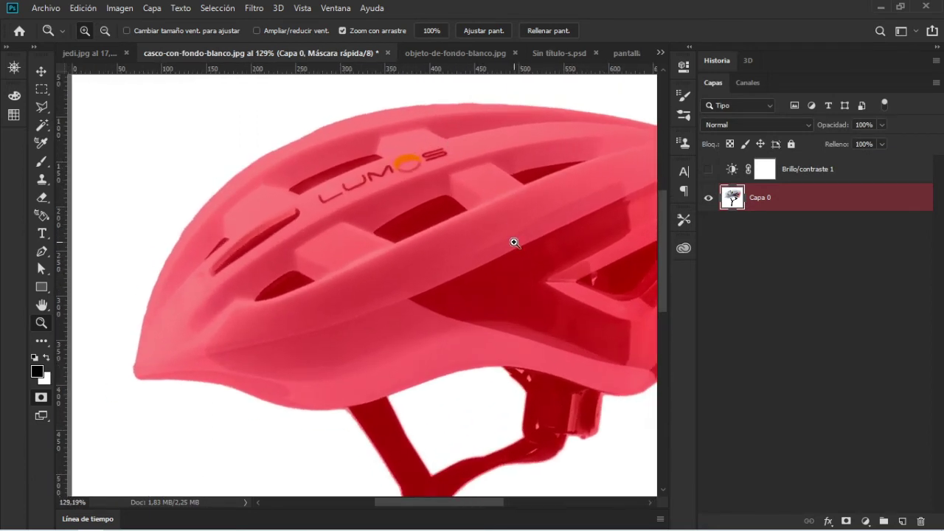
pyautogui.click(41, 397)
pyautogui.moveTo(424, 225); pyautogui.dragTo(534, 233)
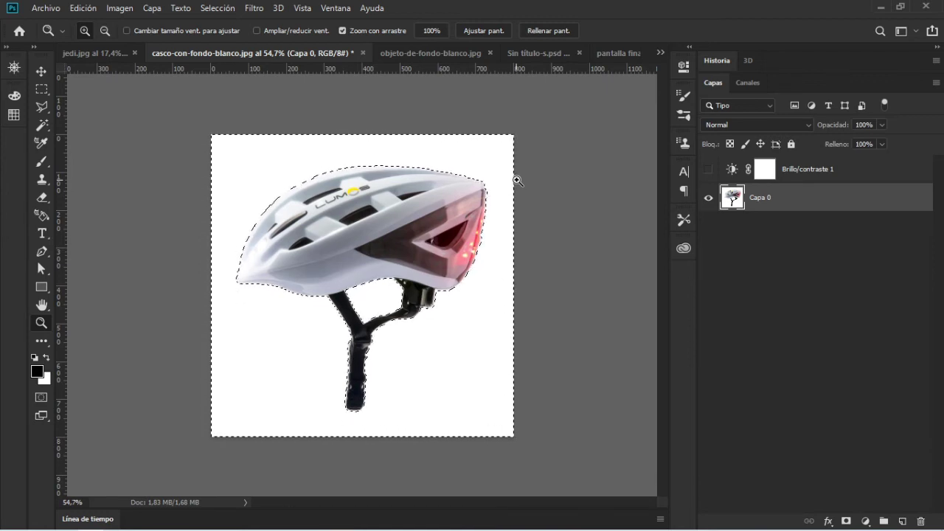
pyautogui.click(541, 53)
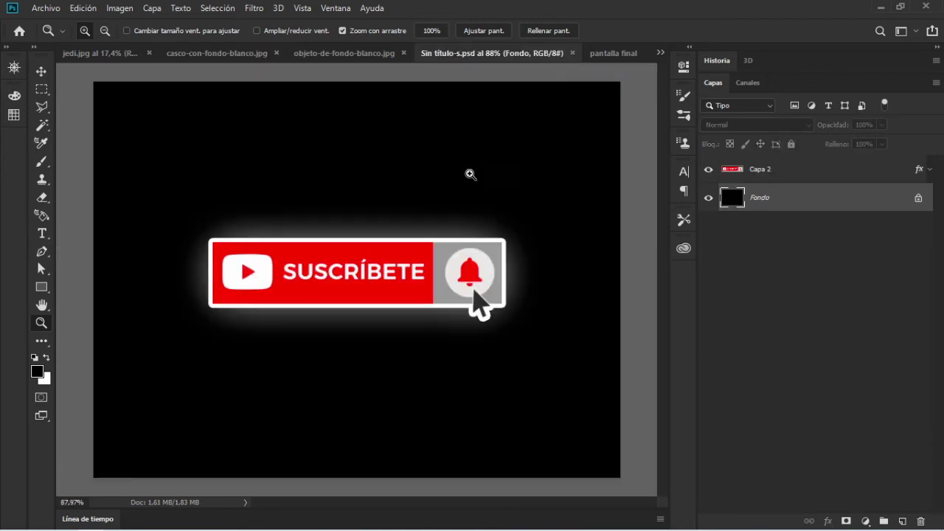
pyautogui.moveTo(402, 286); pyautogui.dragTo(392, 298)
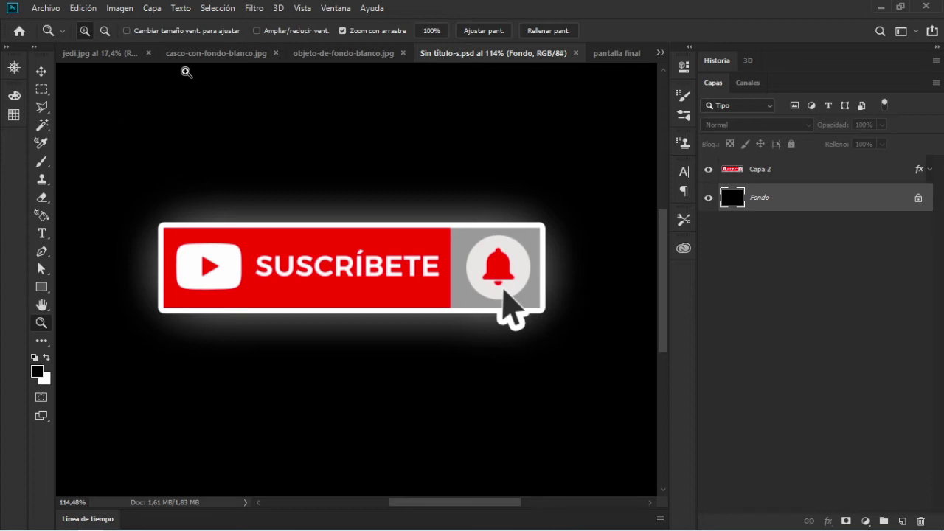
pyautogui.click(225, 55)
pyautogui.moveTo(310, 261)
pyautogui.mouseDown()
pyautogui.moveTo(338, 261)
pyautogui.moveTo(325, 255)
pyautogui.mouseUp()
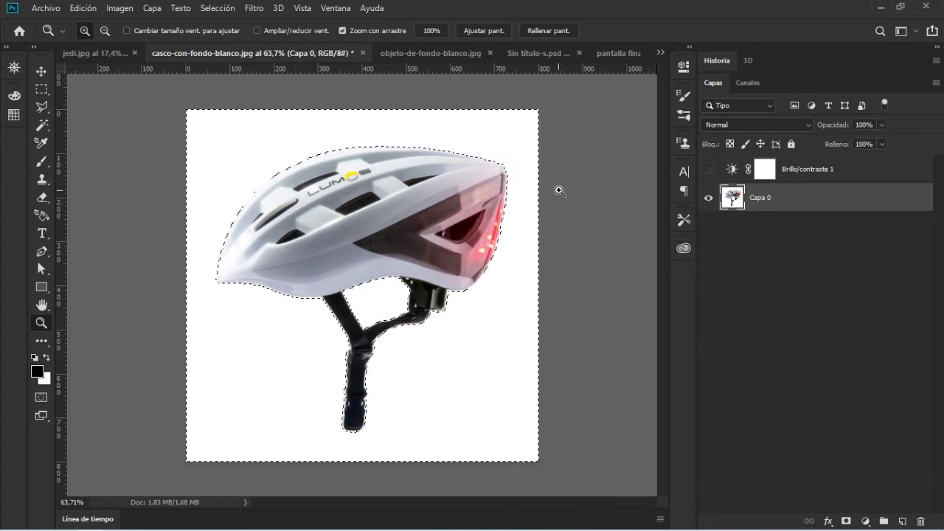
# - Add a layer mask to Capa 0 from the helmet selection, after undoing a trial delete
pyautogui.press('Delete')
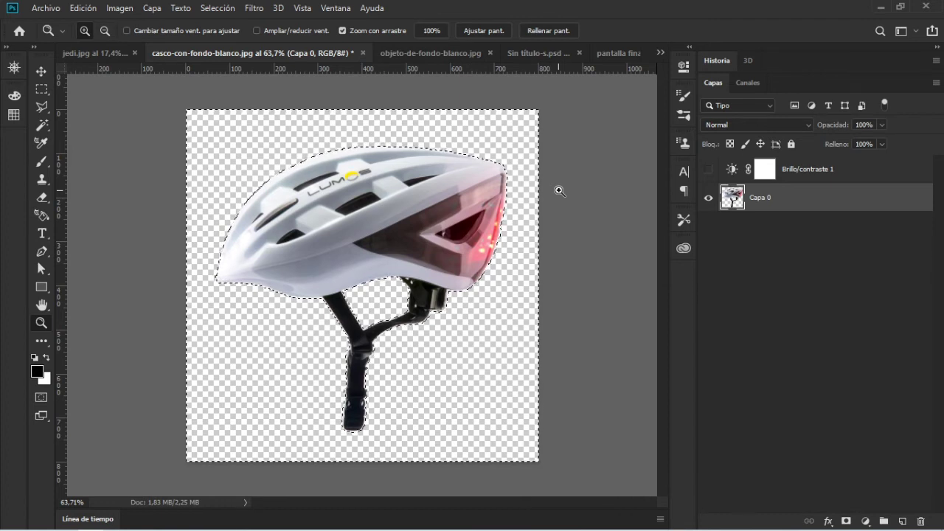
pyautogui.hotkey('ctrl', 'z')
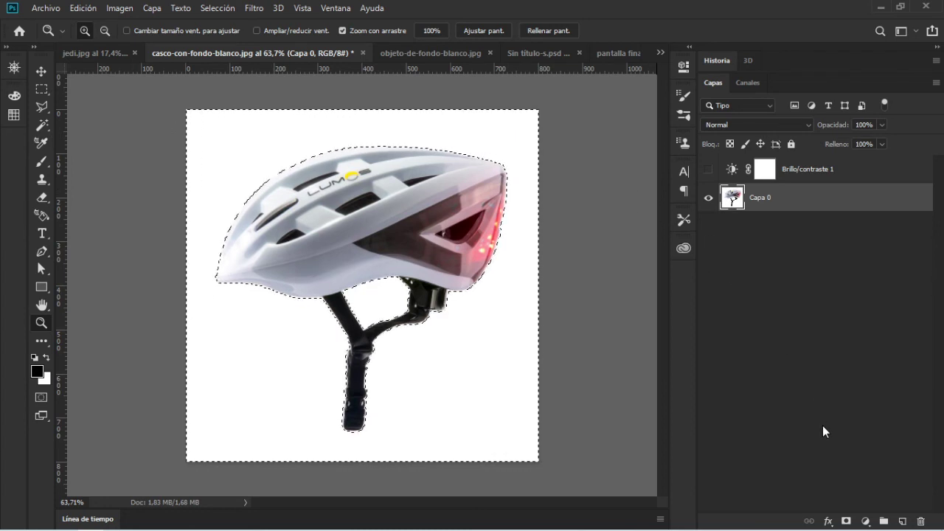
pyautogui.click(846, 521)
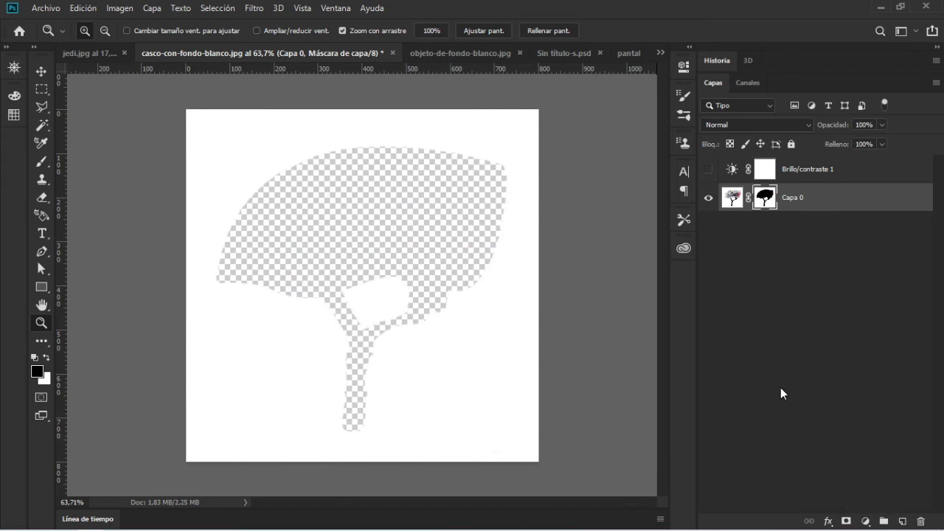
# - Invert Capa 0's layer mask so the helmet shows on transparency
pyautogui.click(119, 8)
pyautogui.moveTo(129, 44)
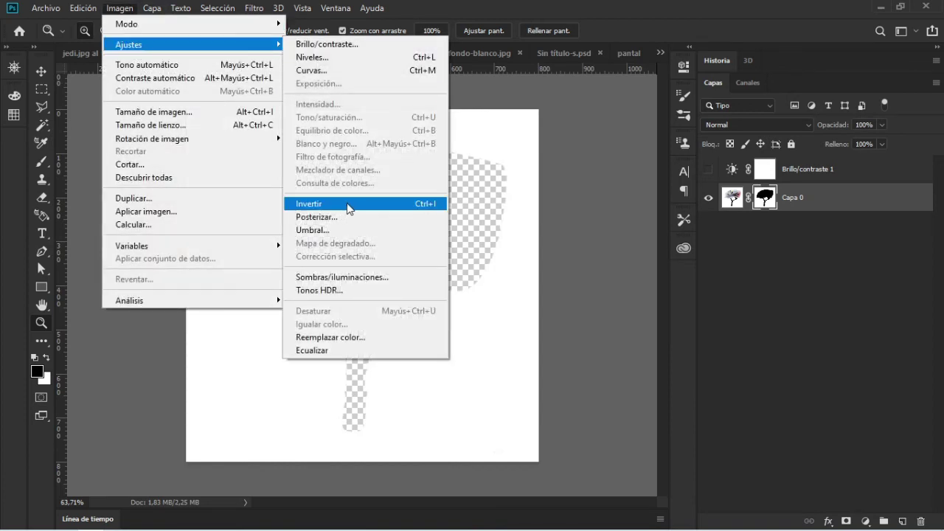
pyautogui.click(387, 210)
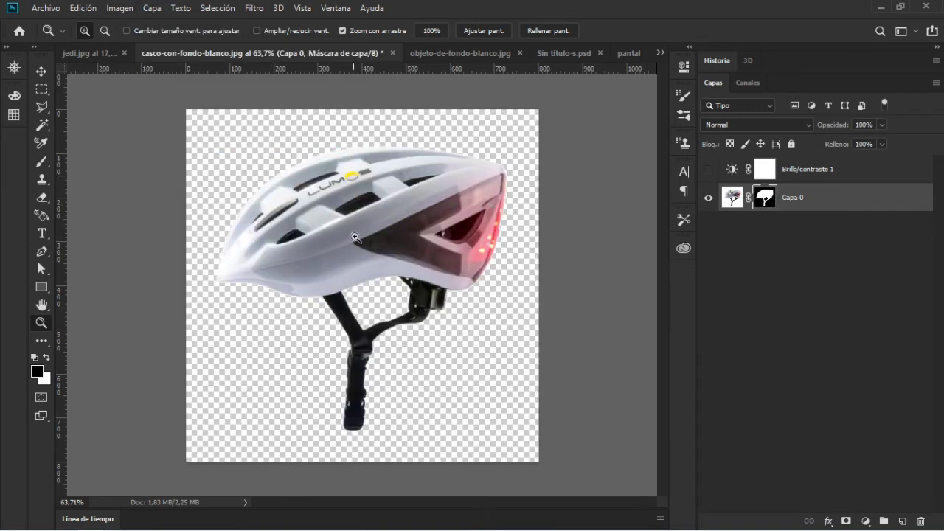
pyautogui.moveTo(279, 158); pyautogui.dragTo(178, 187)
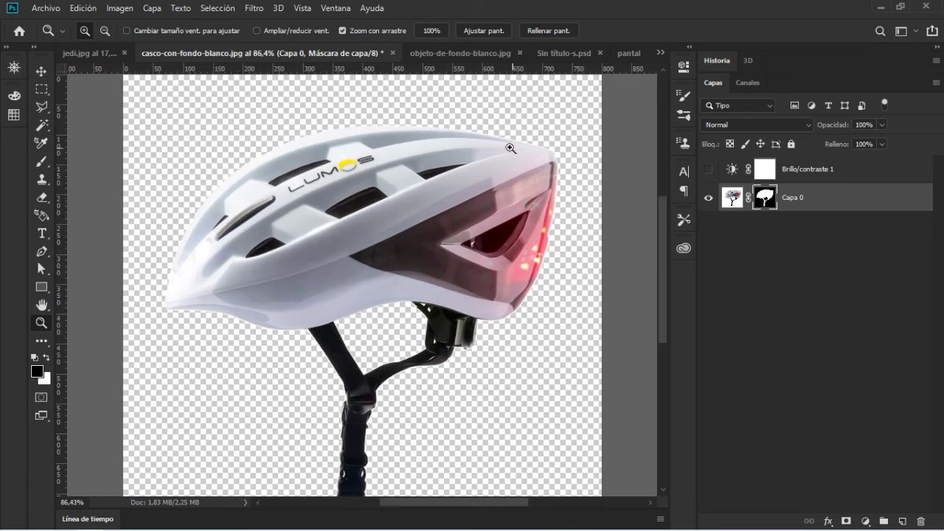
# - Inspect the helmet's mask edges up close, then add a new empty layer Capa 1
pyautogui.moveTo(346, 216)
pyautogui.mouseDown()
pyautogui.moveTo(355, 213)
pyautogui.moveTo(317, 207)
pyautogui.mouseUp()
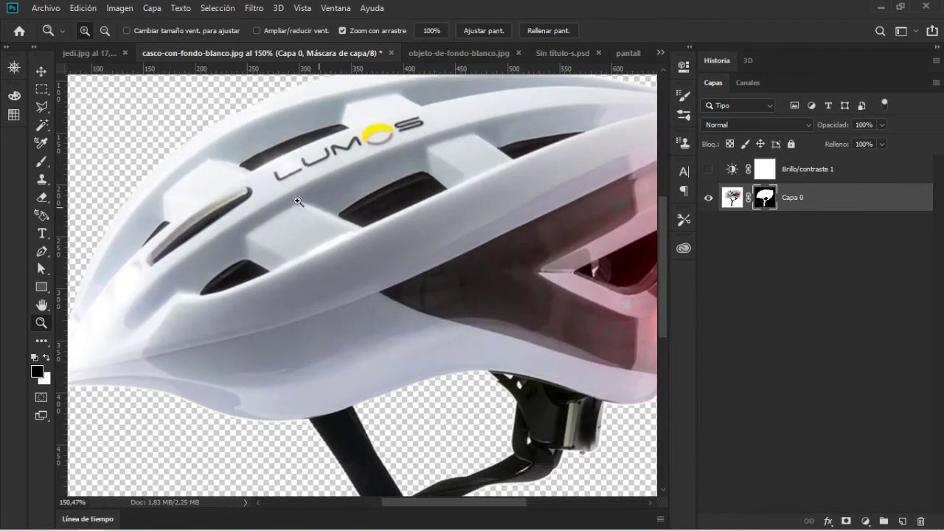
pyautogui.moveTo(220, 103); pyautogui.dragTo(262, 120)
pyautogui.click(262, 120)
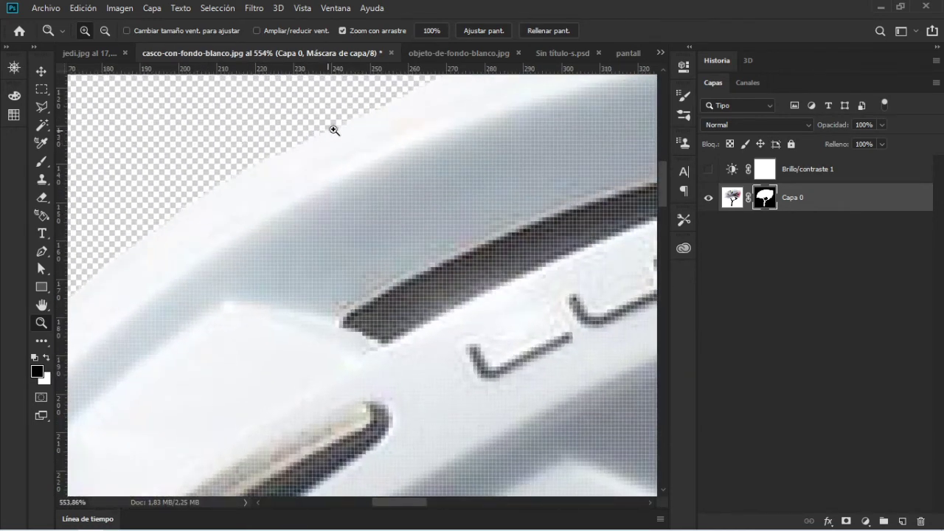
pyautogui.moveTo(337, 123)
pyautogui.mouseDown()
pyautogui.moveTo(359, 122)
pyautogui.moveTo(430, 200)
pyautogui.moveTo(440, 233)
pyautogui.mouseUp()
pyautogui.moveTo(514, 291)
pyautogui.mouseDown()
pyautogui.moveTo(434, 243)
pyautogui.moveTo(474, 248)
pyautogui.mouseUp()
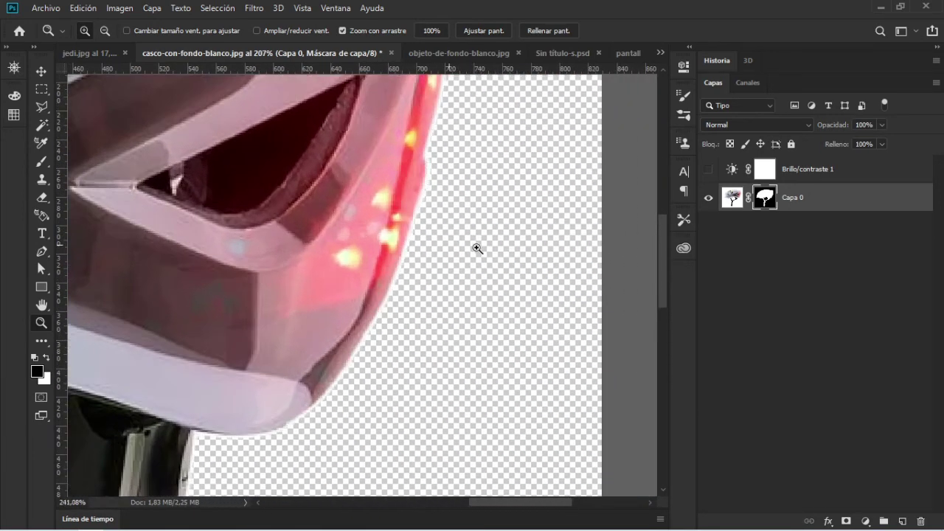
pyautogui.moveTo(271, 318)
pyautogui.mouseDown()
pyautogui.moveTo(460, 221)
pyautogui.moveTo(366, 244)
pyautogui.mouseUp()
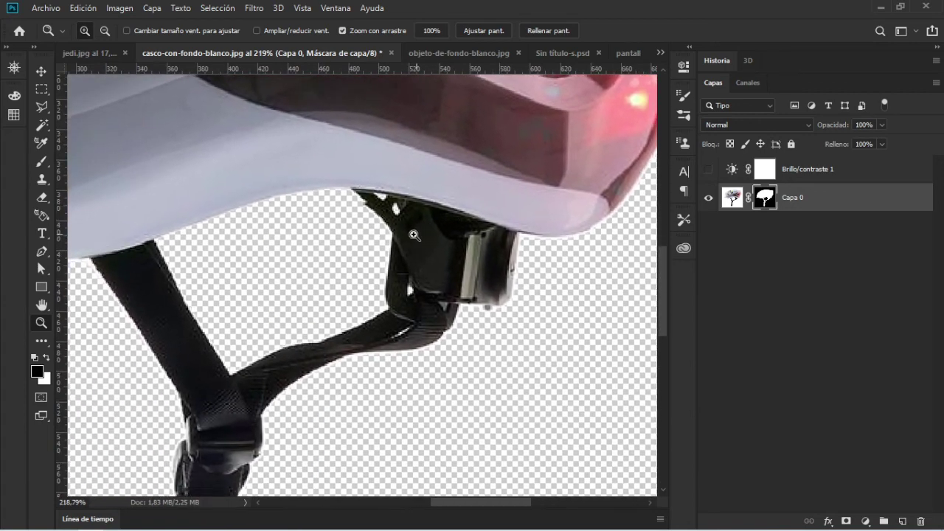
pyautogui.moveTo(380, 204); pyautogui.dragTo(383, 252)
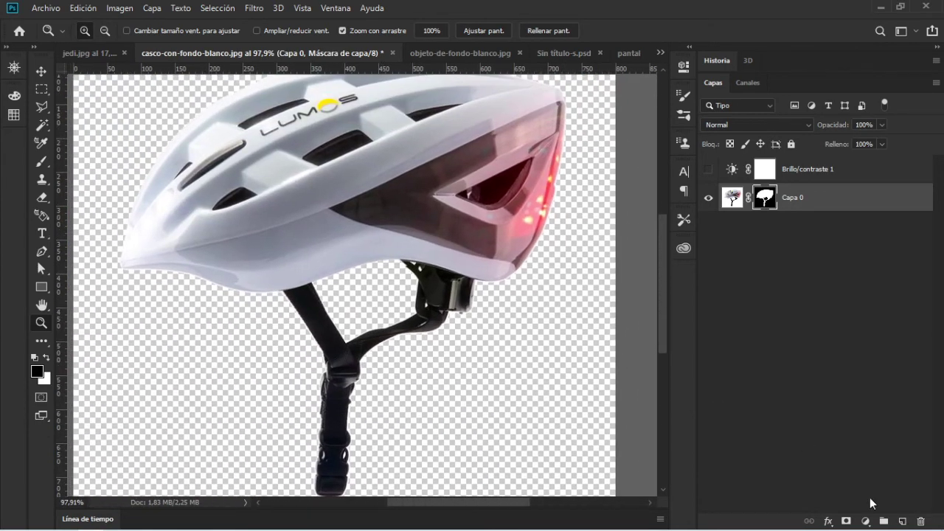
pyautogui.click(900, 520)
# - Move Capa 1 below Capa 0, fill it with black, and target Capa 0's mask
pyautogui.moveTo(809, 204); pyautogui.dragTo(793, 253)
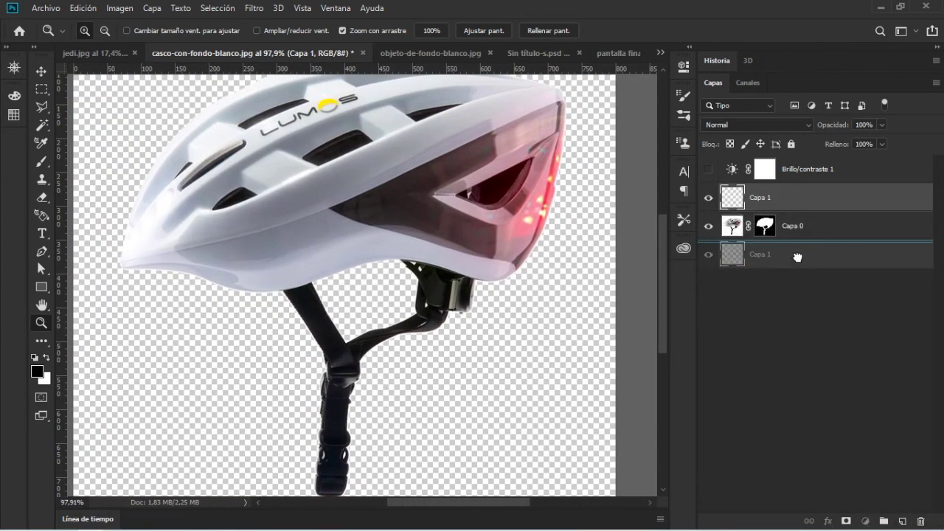
pyautogui.hotkey('ctrl', 'BackSpace')
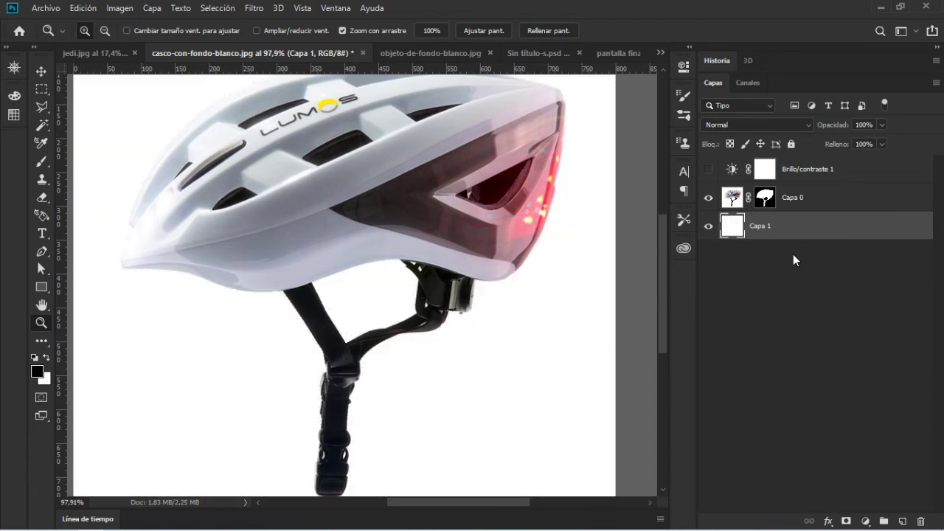
pyautogui.hotkey('alt', 'BackSpace')
pyautogui.moveTo(185, 206); pyautogui.dragTo(263, 249)
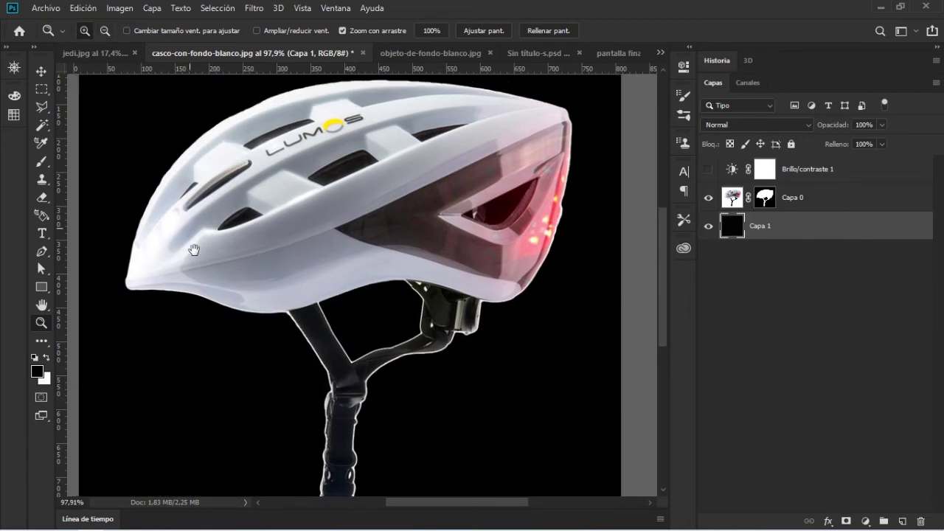
pyautogui.moveTo(360, 434)
pyautogui.mouseDown()
pyautogui.moveTo(429, 426)
pyautogui.moveTo(370, 426)
pyautogui.mouseUp()
pyautogui.scroll(-2, 365, 390)
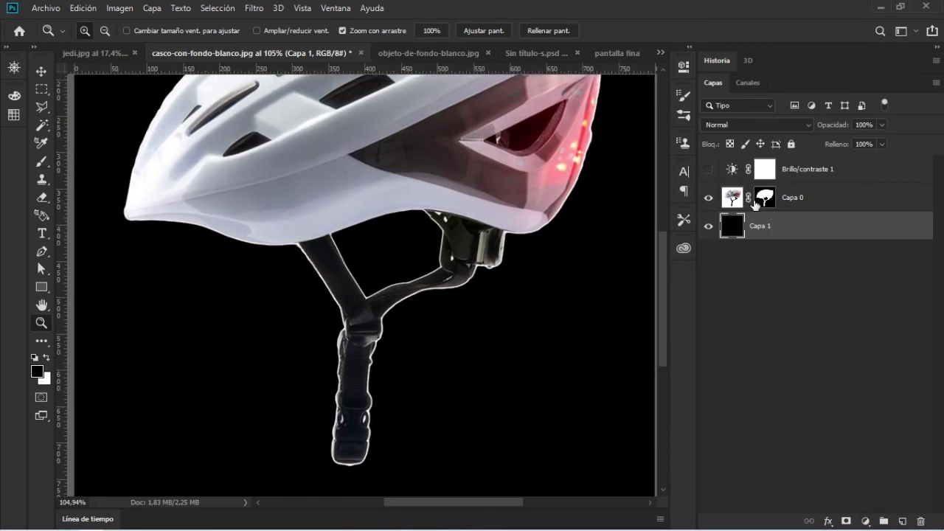
pyautogui.click(755, 205)
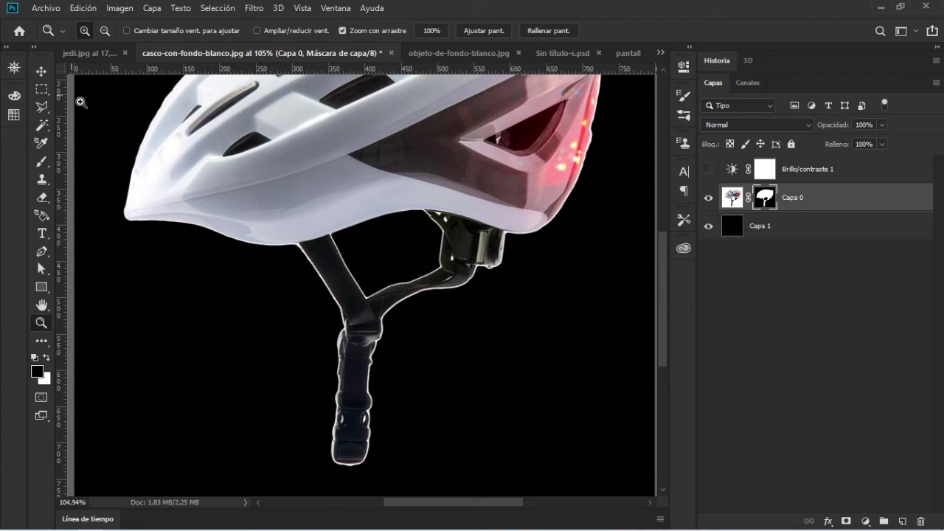
# - Pick the Polygonal Lasso tool and zoom in on the helmet's upper strap
pyautogui.click(41, 107)
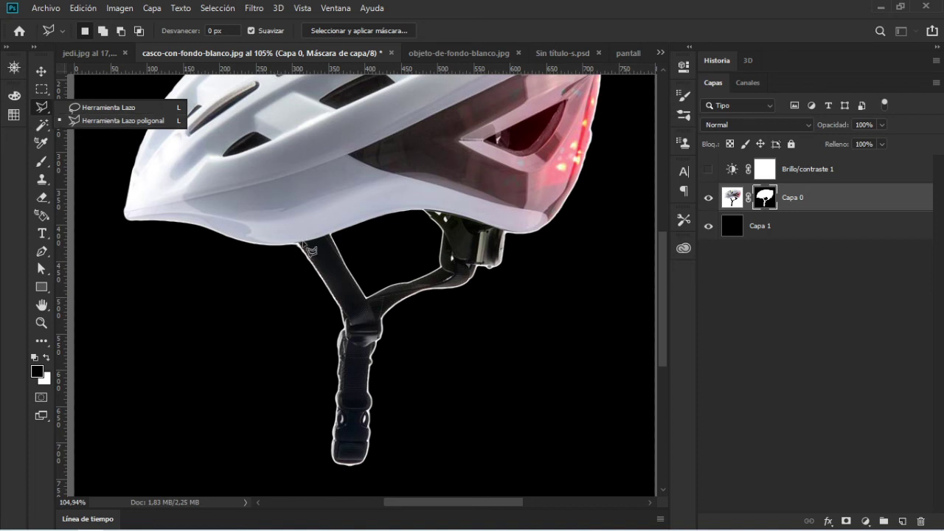
pyautogui.click(450, 94)
pyautogui.scroll(2, 311, 240)
pyautogui.scroll(2, 311, 240)
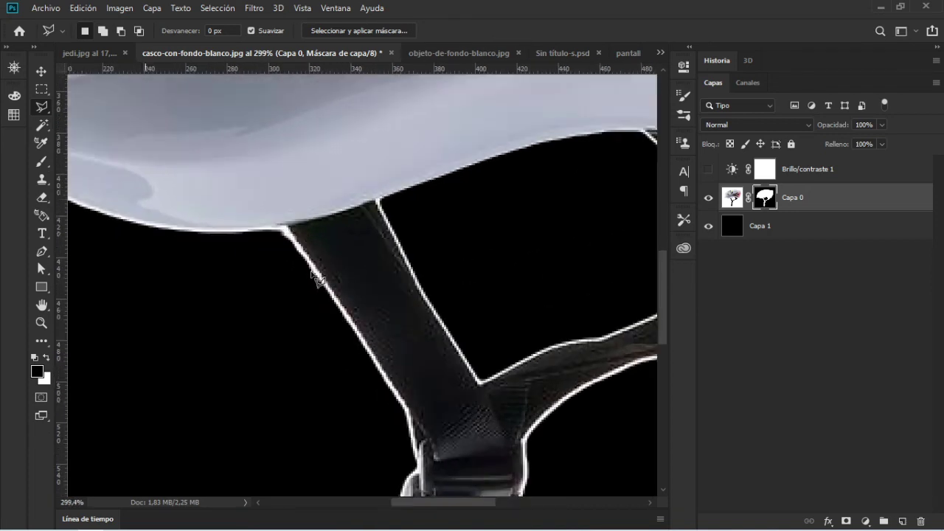
pyautogui.scroll(1, 311, 239)
# - Outline and remove the white fringe on the strap's left edge, then deselect and recheck
pyautogui.click(284, 227)
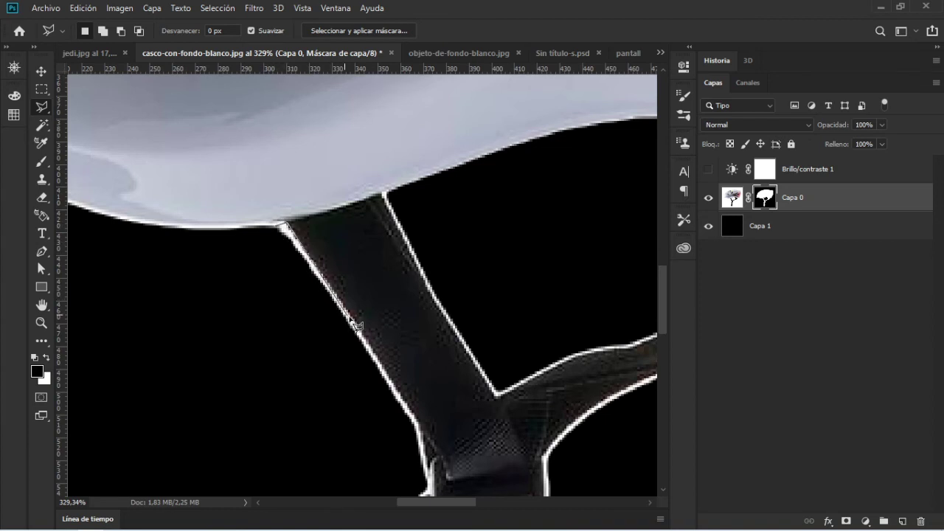
pyautogui.click(414, 425)
pyautogui.click(293, 298)
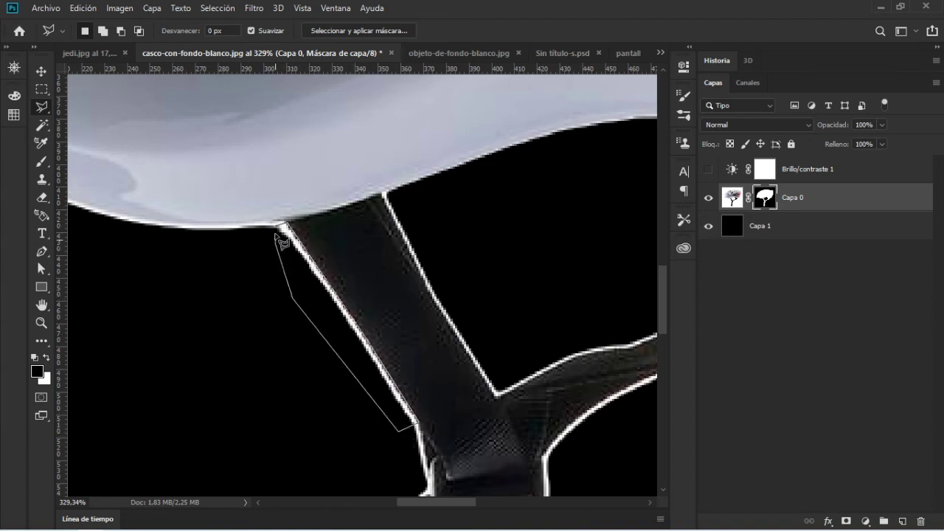
pyautogui.click(281, 228)
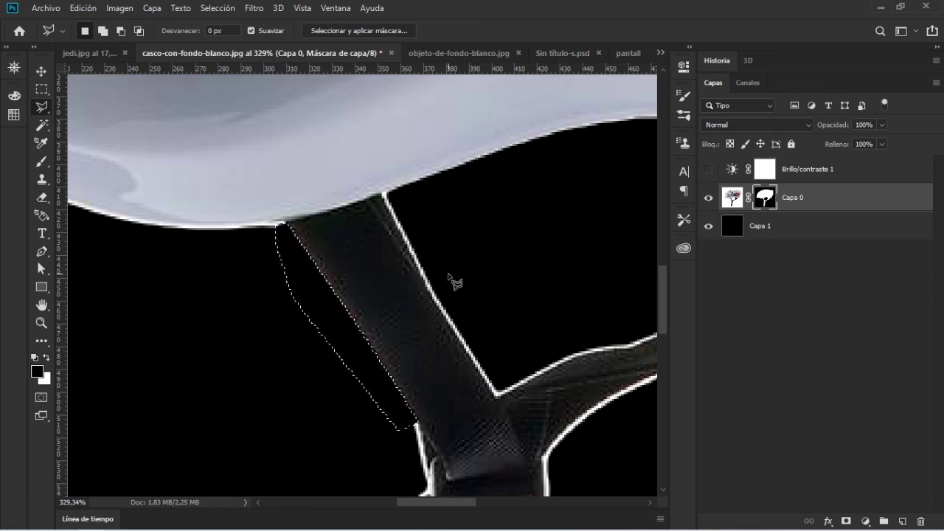
pyautogui.hotkey('ctrl', 'd')
pyautogui.press('z')
pyautogui.scroll(-5, 487, 279)
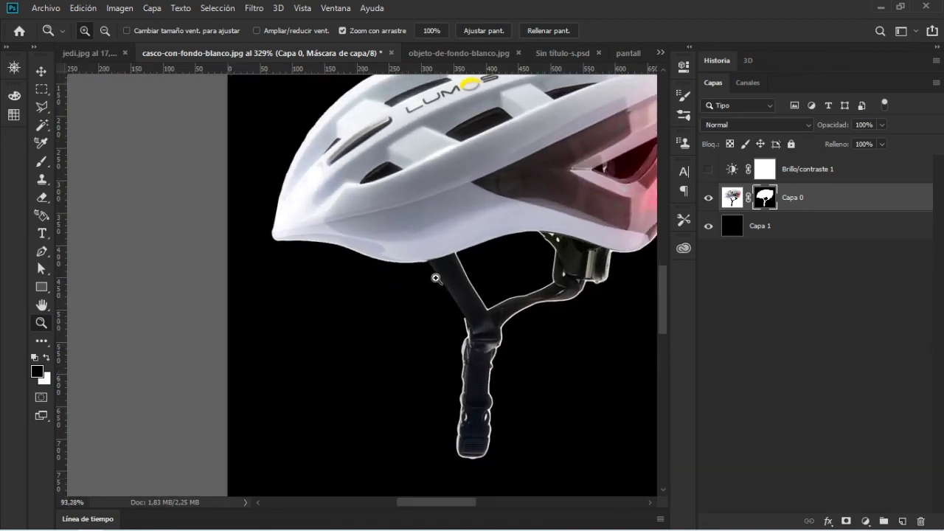
pyautogui.moveTo(541, 282)
pyautogui.mouseDown()
pyautogui.moveTo(541, 313)
pyautogui.moveTo(435, 175)
pyautogui.moveTo(336, 213)
pyautogui.mouseUp()
# - Switch to the jedi.jpg document and zoom in and out to inspect the photo
pyautogui.click(89, 53)
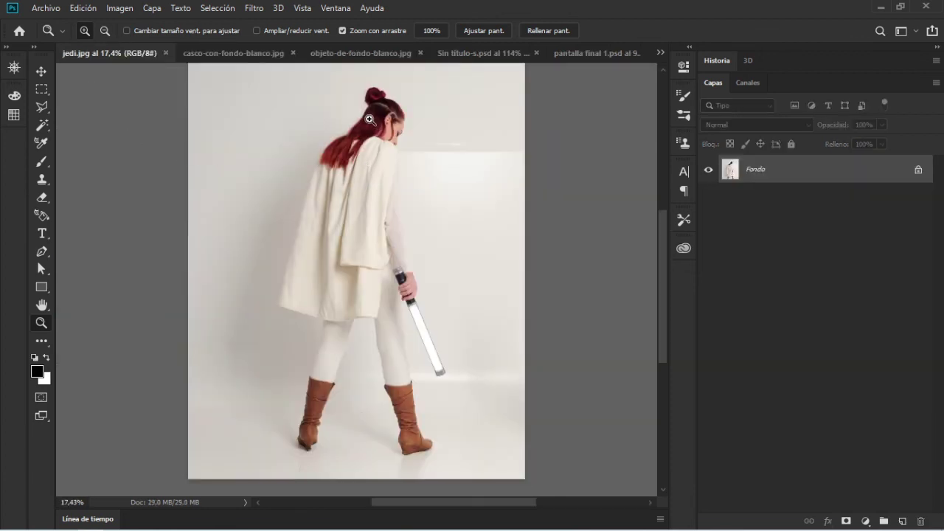
pyautogui.scroll(2, 365, 151)
pyautogui.scroll(-2, 372, 129)
pyautogui.scroll(-1, 372, 126)
pyautogui.scroll(1, 373, 126)
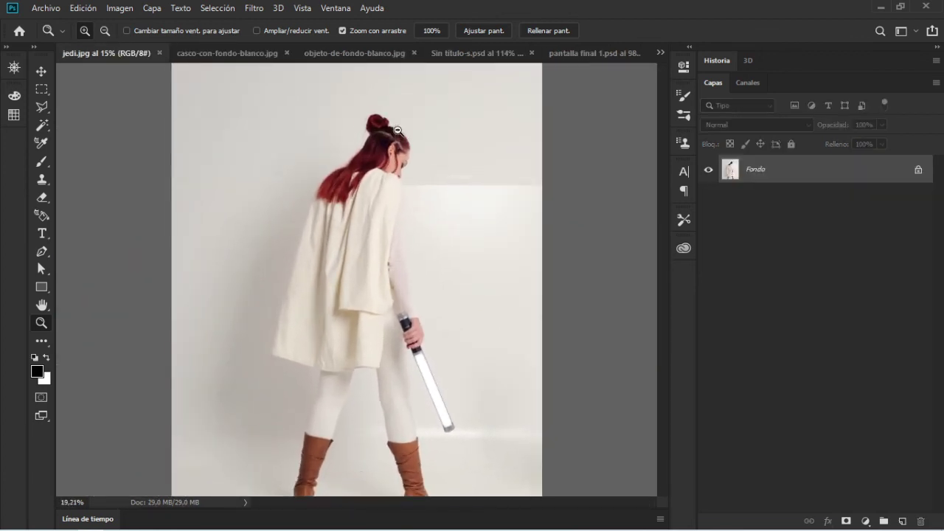
pyautogui.scroll(-1, 306, 287)
pyautogui.scroll(2, 307, 288)
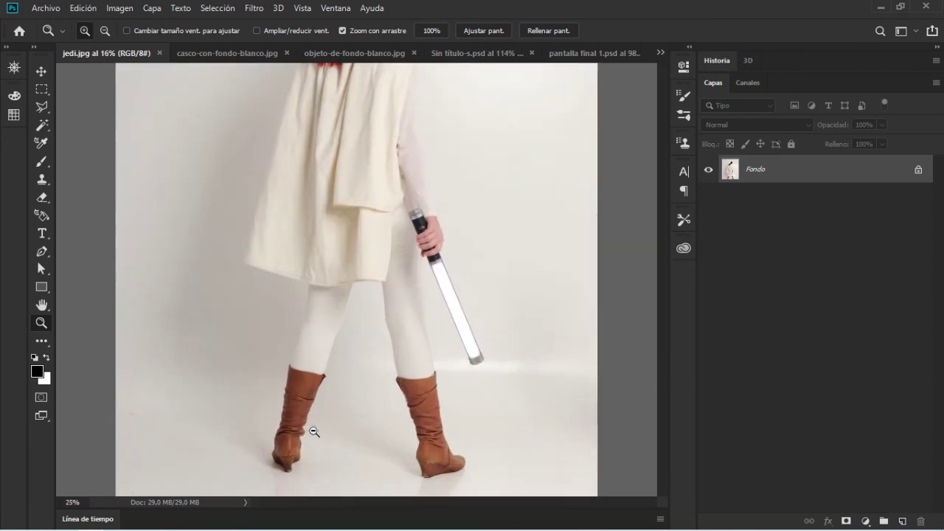
pyautogui.scroll(-2, 312, 413)
pyautogui.scroll(1, 383, 266)
pyautogui.scroll(1, 404, 265)
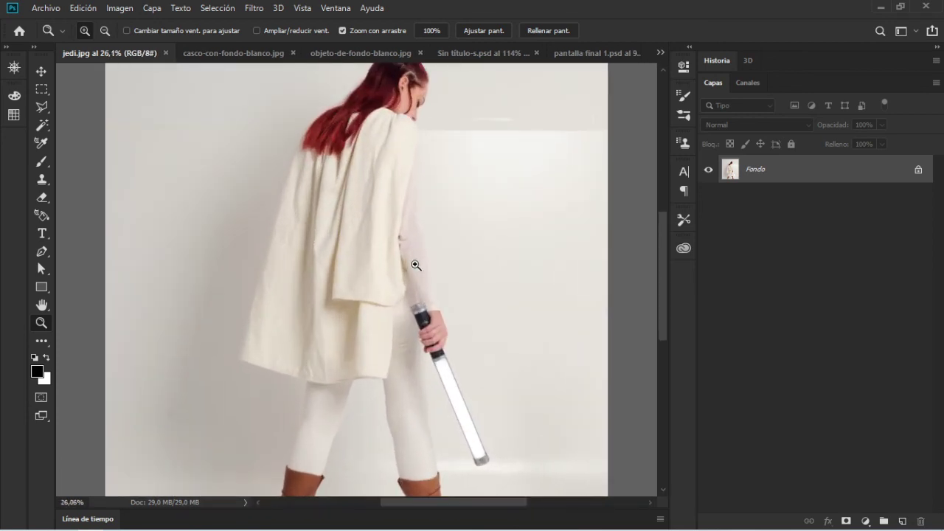
pyautogui.scroll(-1, 439, 187)
pyautogui.scroll(-1, 436, 190)
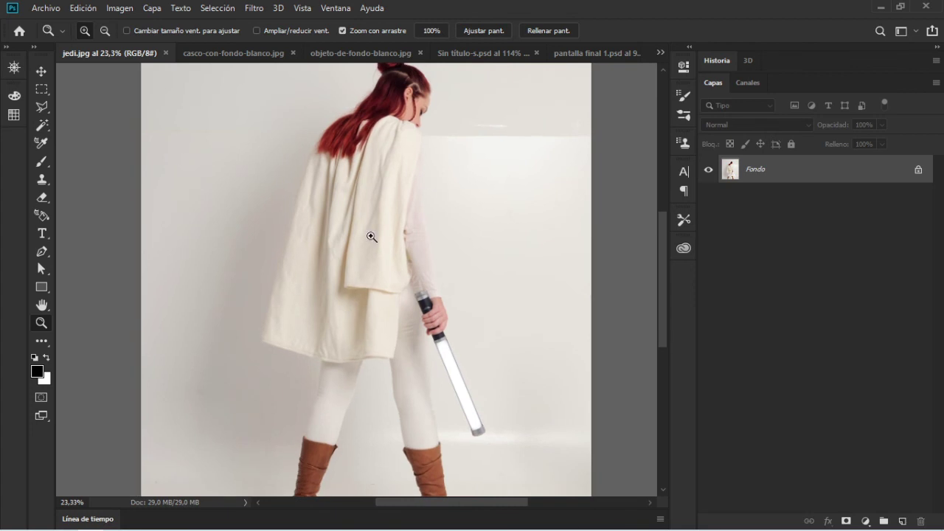
pyautogui.scroll(2, 458, 373)
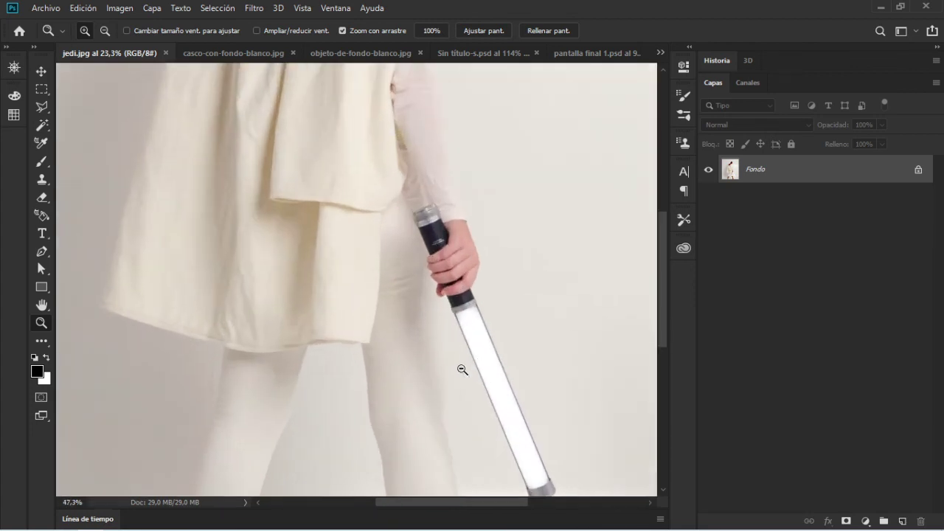
pyautogui.scroll(1, 461, 371)
pyautogui.scroll(-3, 413, 371)
pyautogui.scroll(-1, 409, 368)
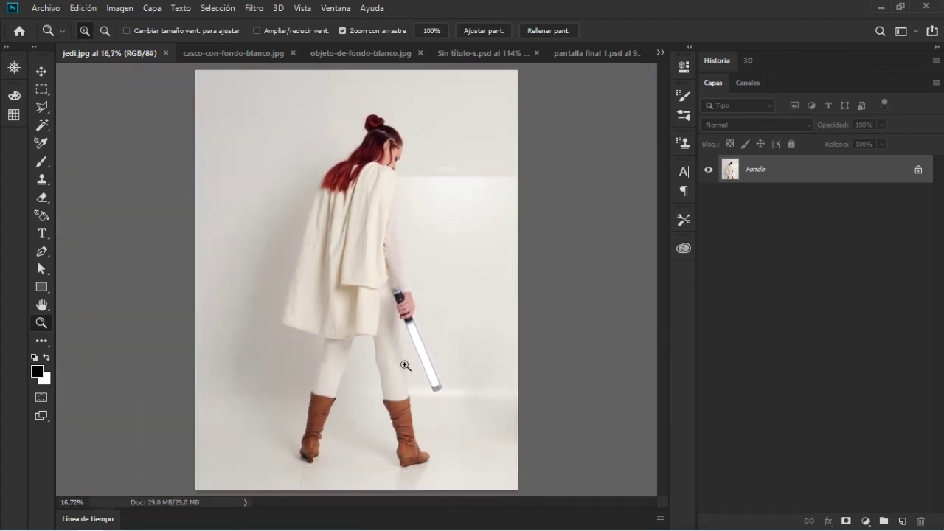